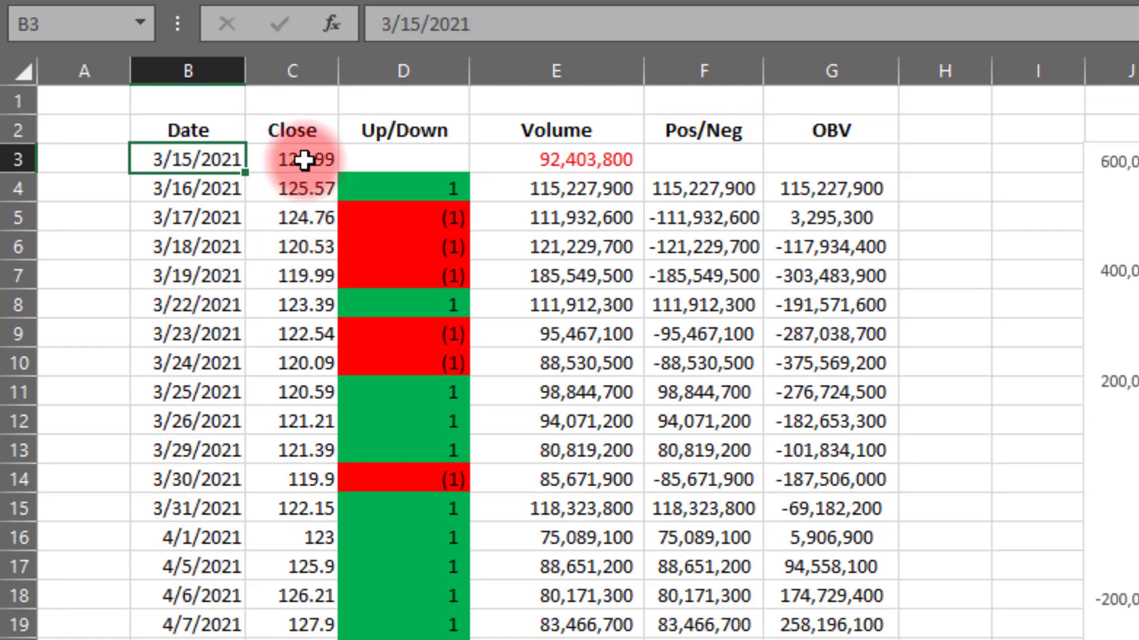
Step: Examine the 3/15/2021 and 3/16/2021 closing prices and how row 4 derives its Up/Down, Pos/Neg and OBV values
left_click_drag(304, 159, 275, 168)
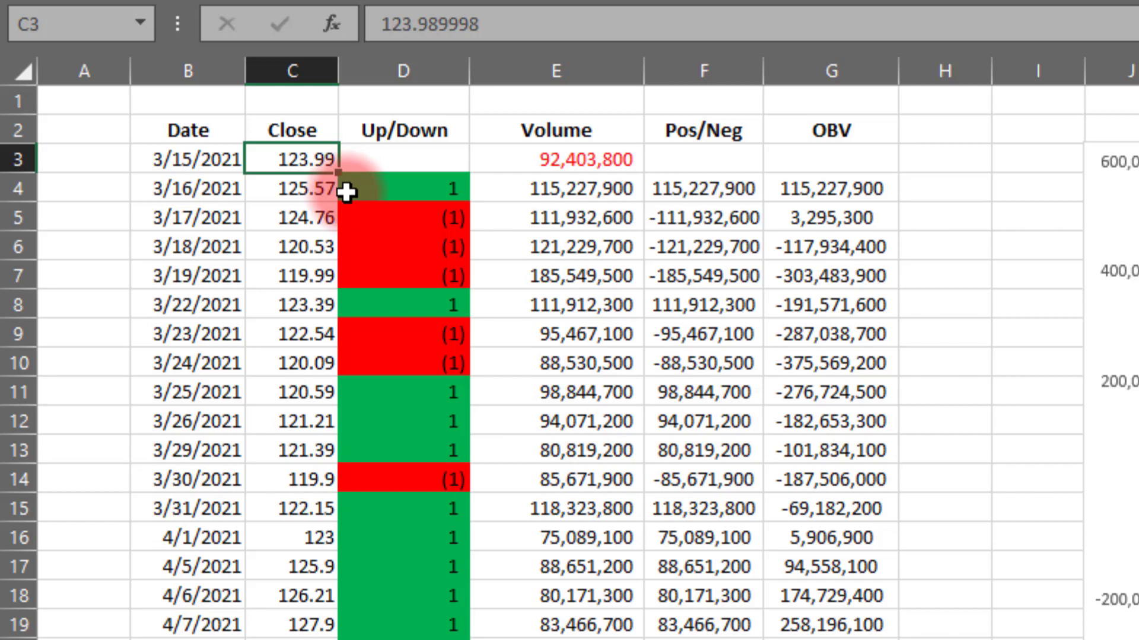
left_click(190, 198)
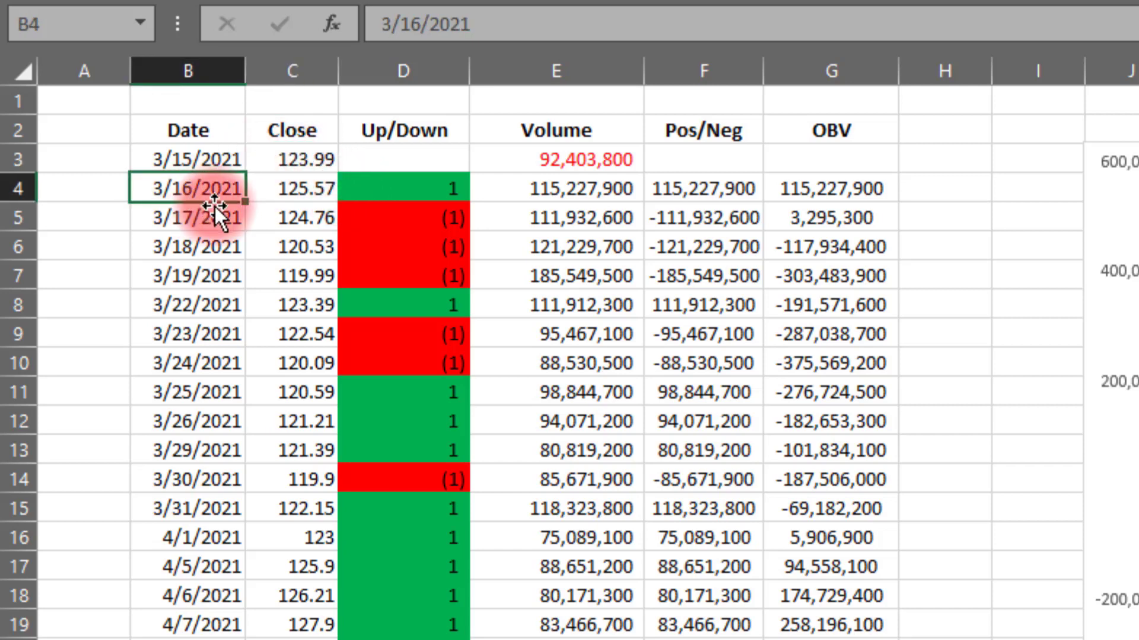
left_click(309, 194)
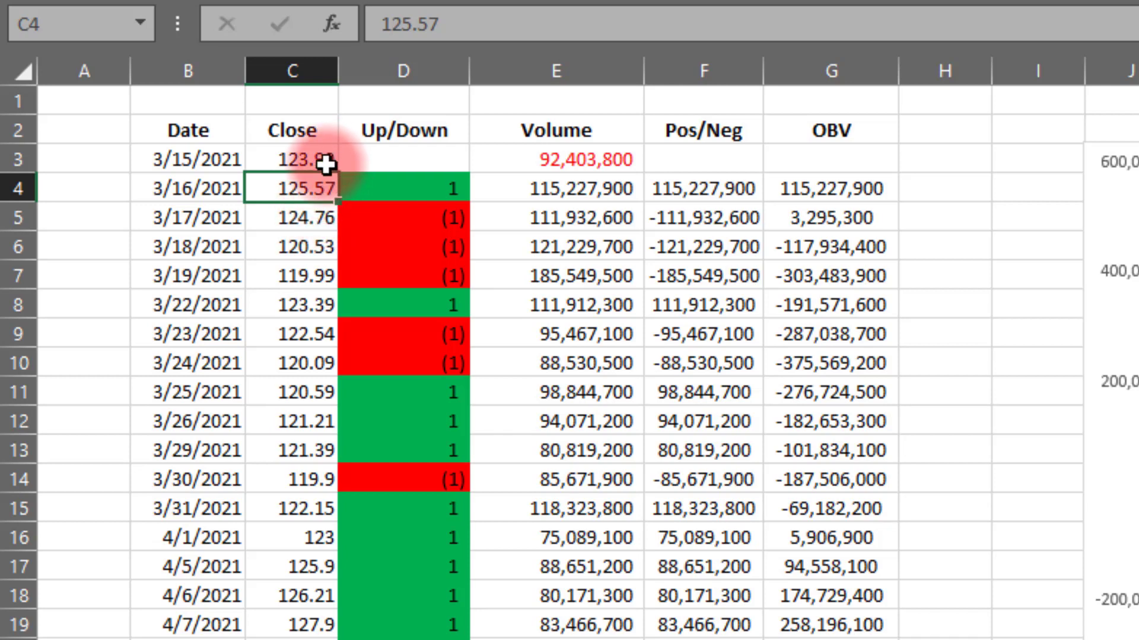
left_click(378, 189)
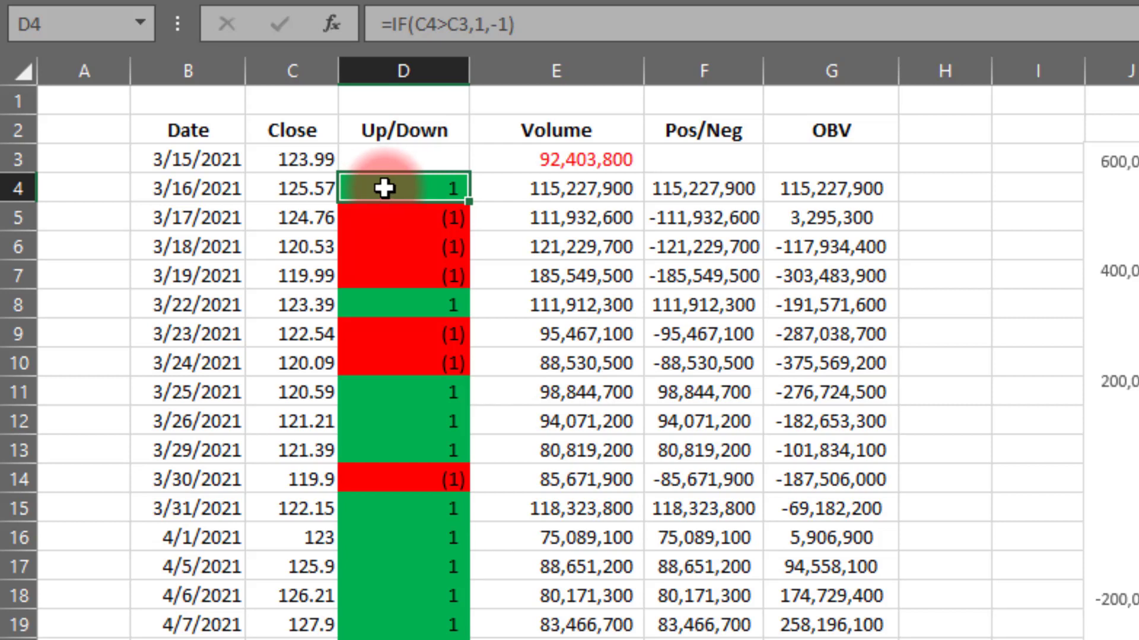
left_click(594, 189)
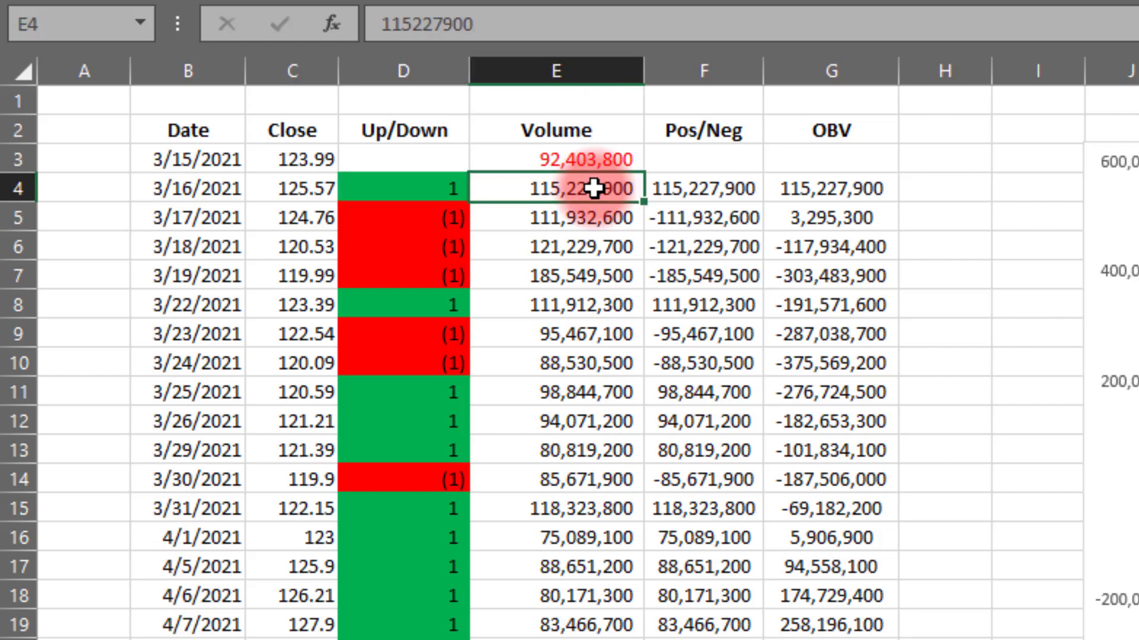
left_click(442, 184)
left_click(698, 199)
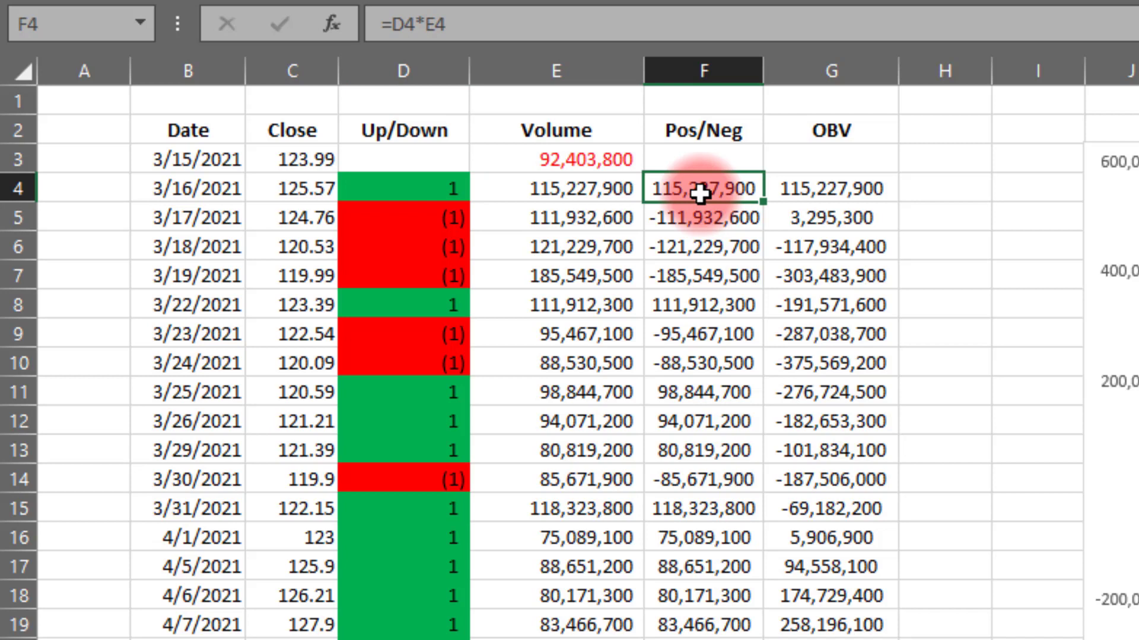
left_click(843, 193)
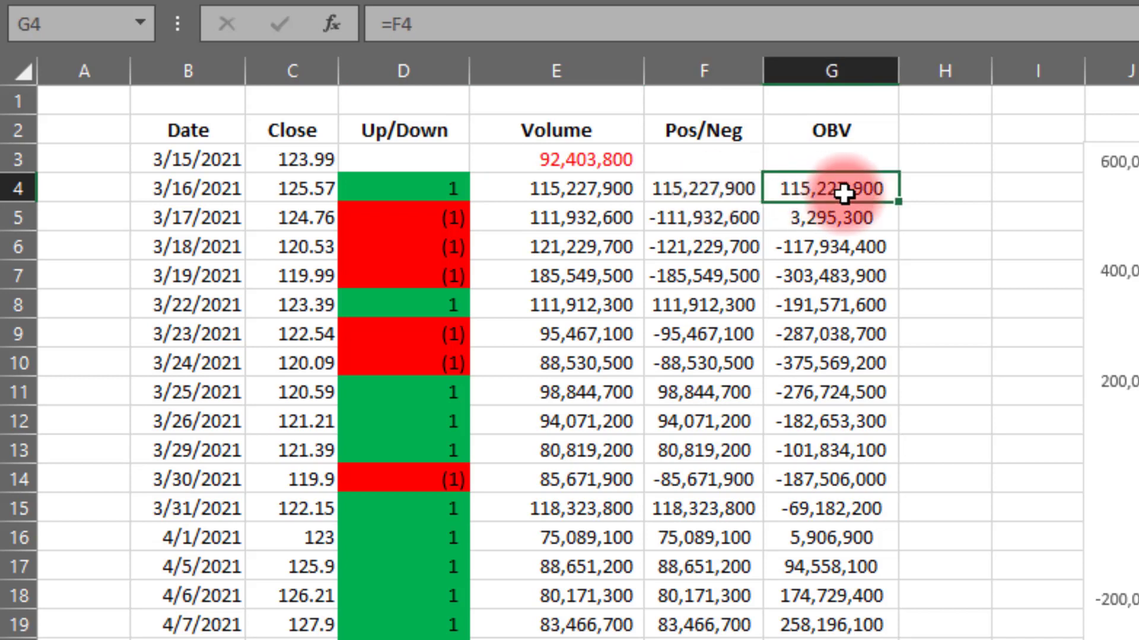
Step: Review the 3/15/2021 volume against the first two closing prices and the starting OBV cell G4
left_click(617, 156)
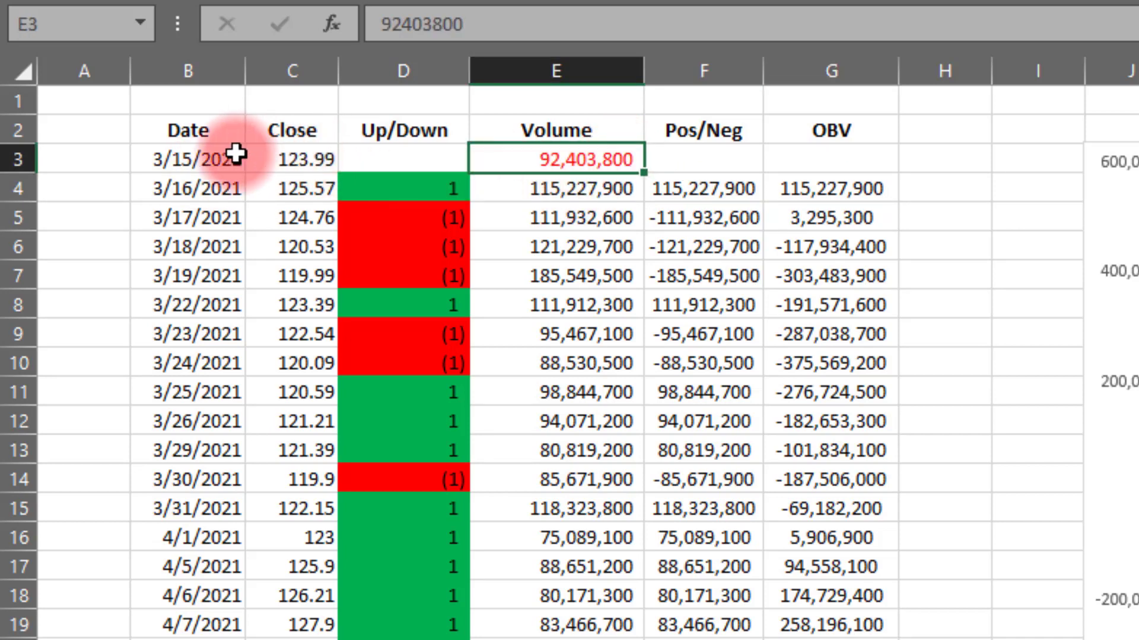
left_click_drag(297, 159, 304, 183)
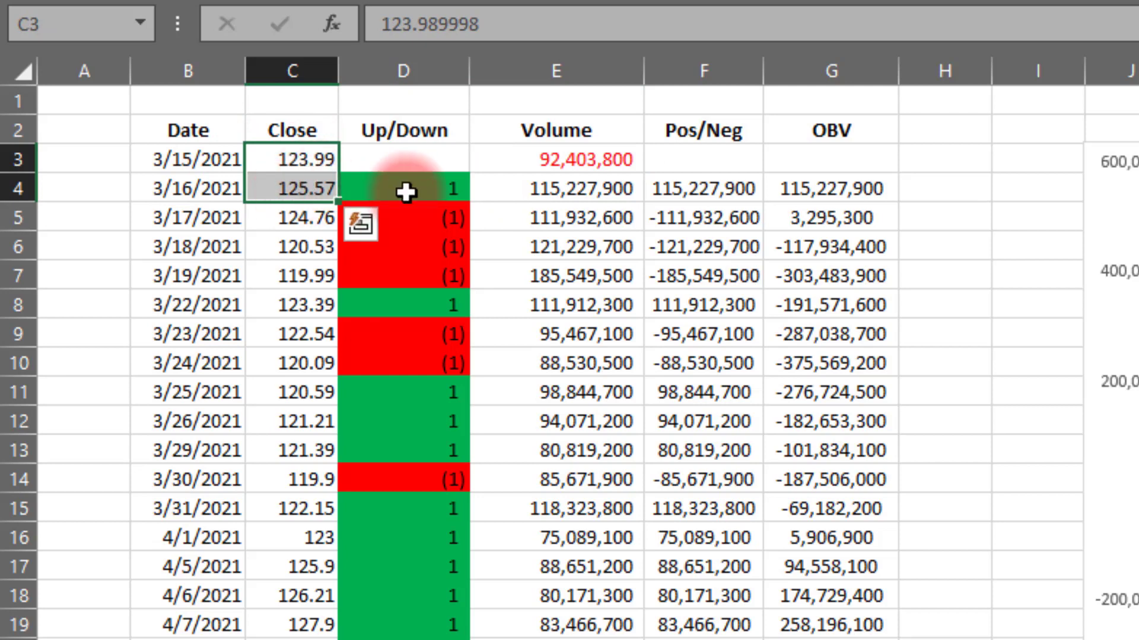
left_click(602, 163)
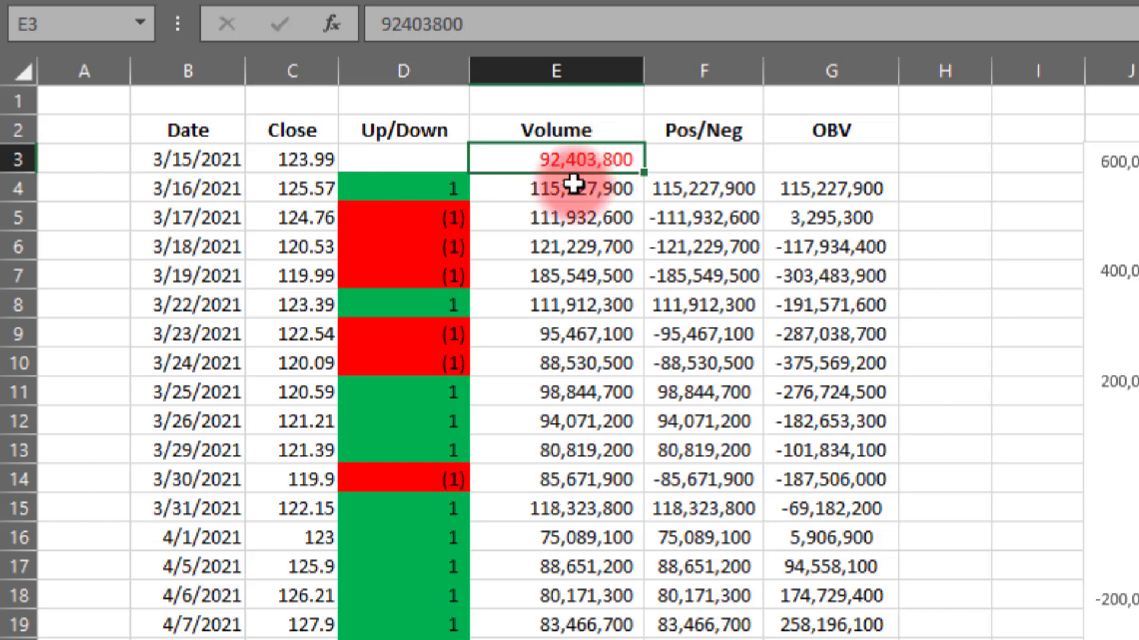
left_click_drag(315, 166, 313, 186)
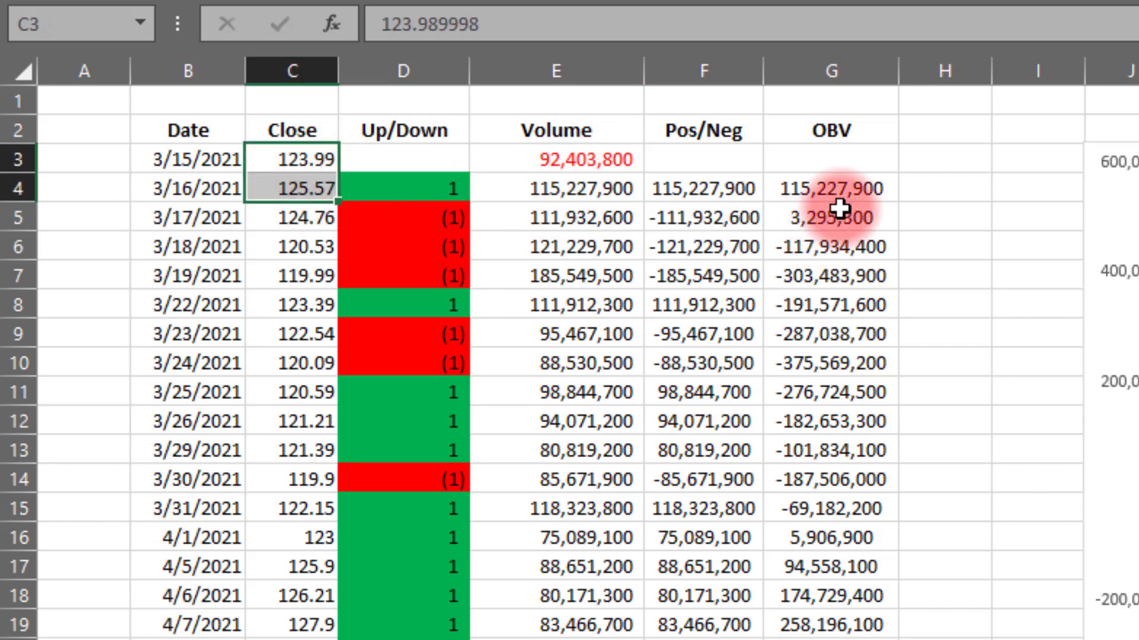
left_click(871, 188)
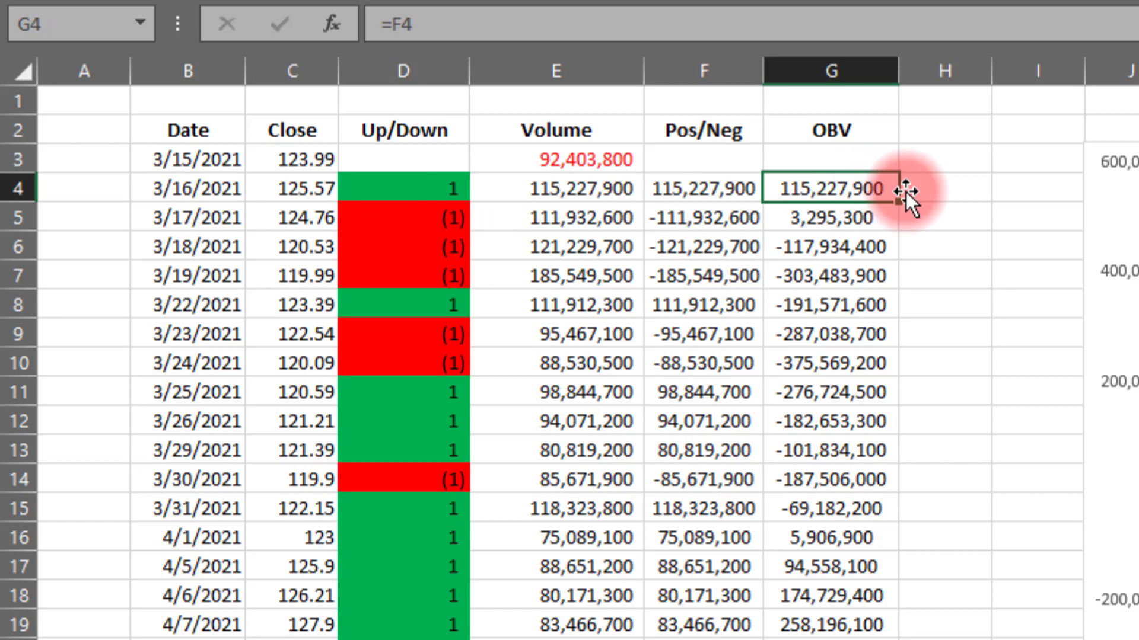
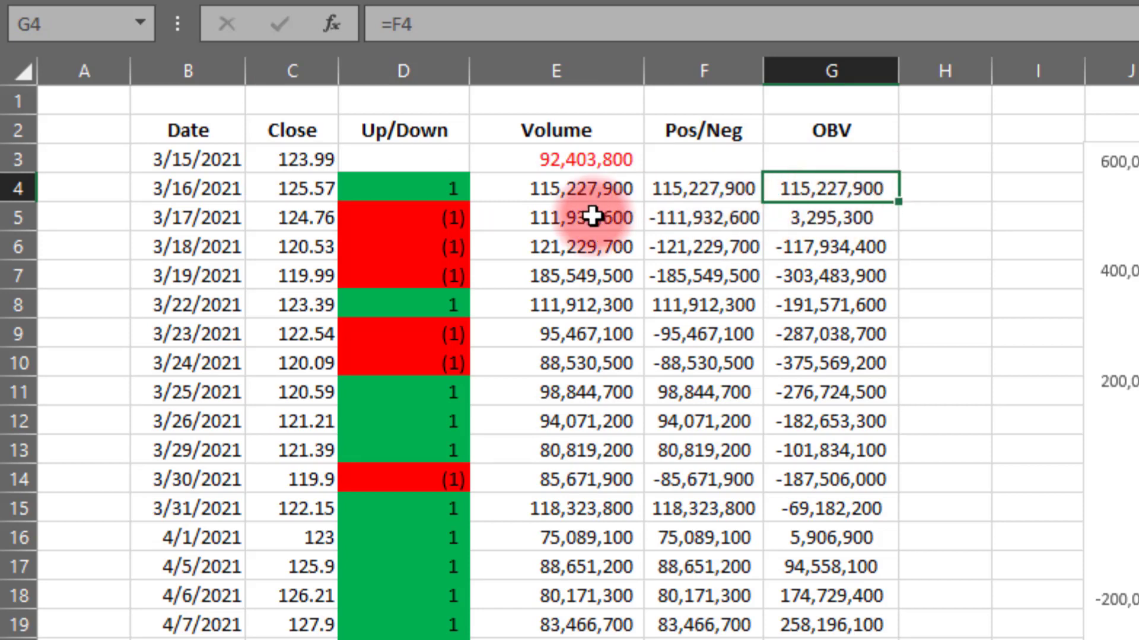
Step: Examine the 3/17/2021 row's closing price, Up/Down formula, volume and signed volume formula
left_click(213, 218)
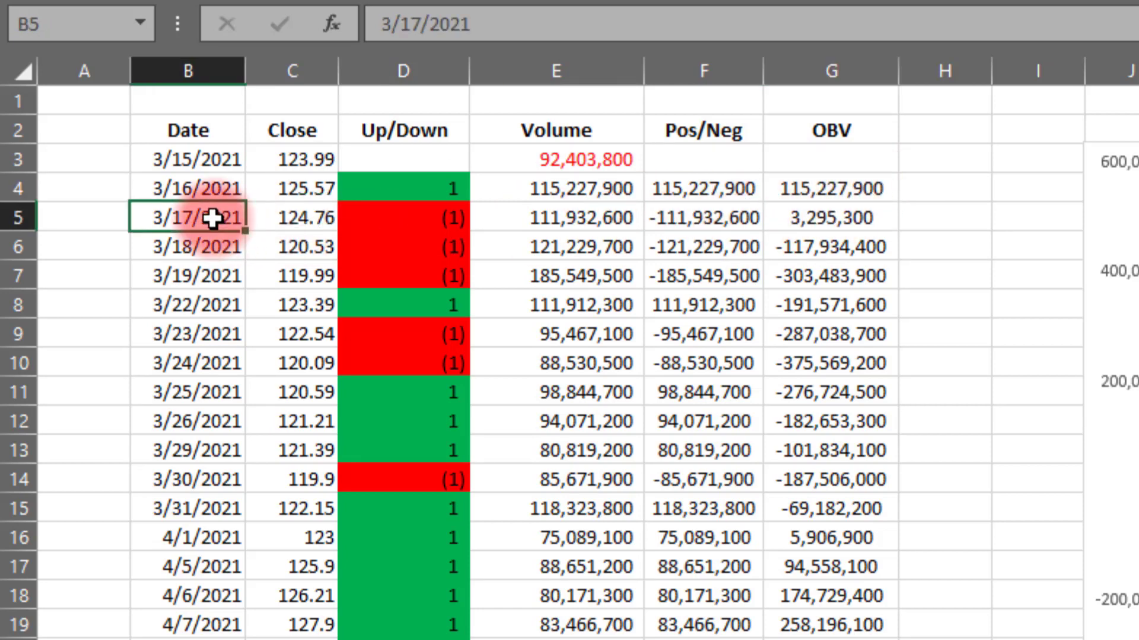
left_click(311, 217)
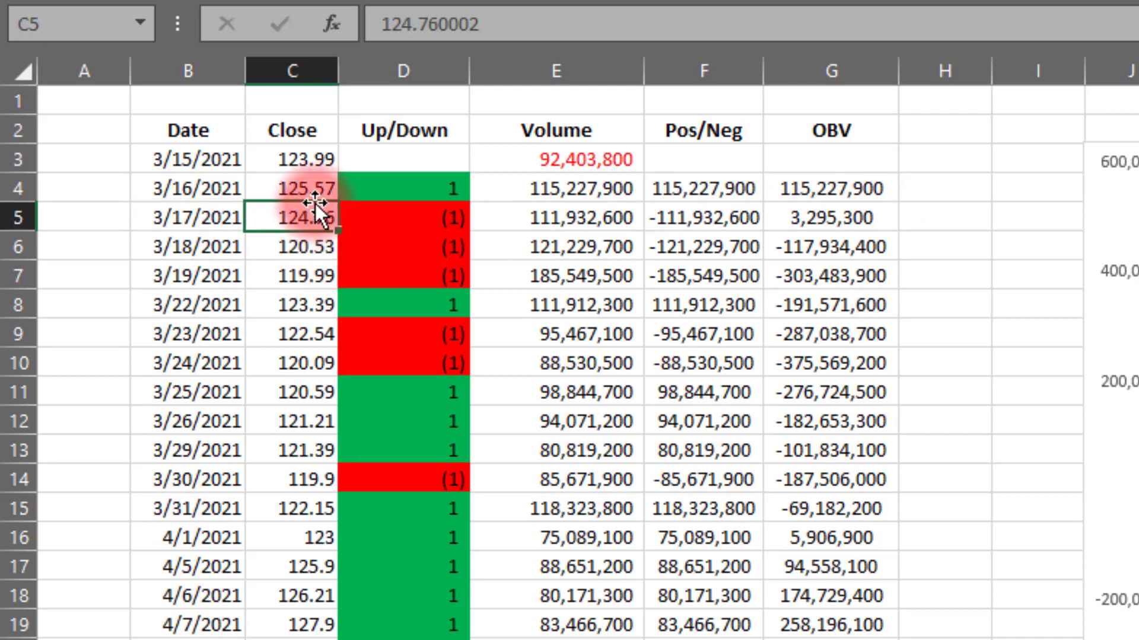
left_click(383, 214)
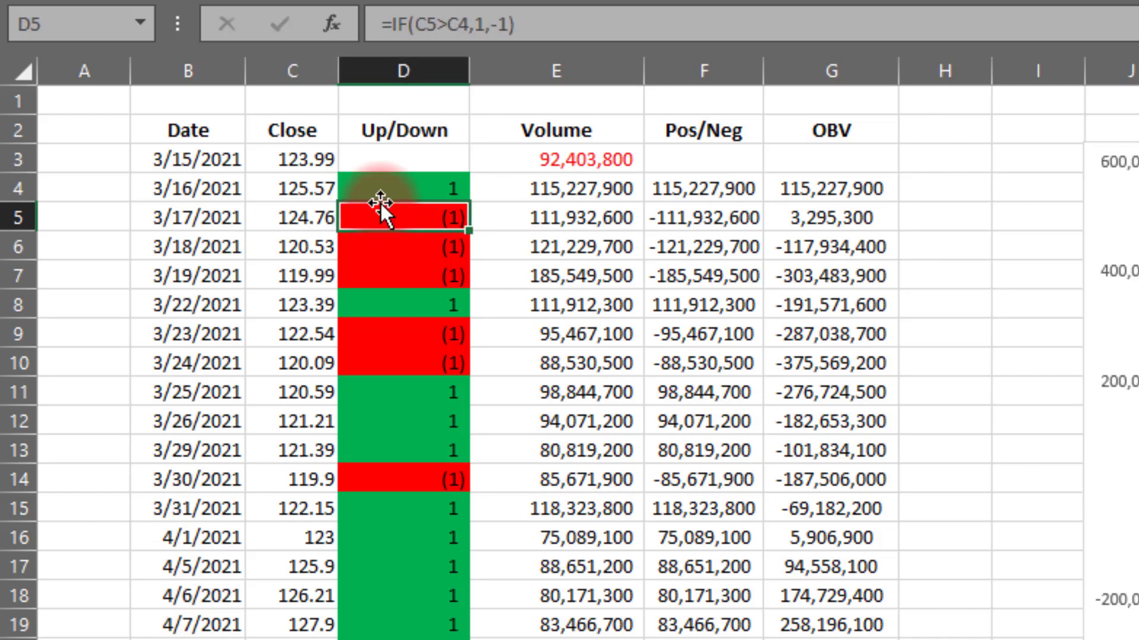
left_click(590, 222)
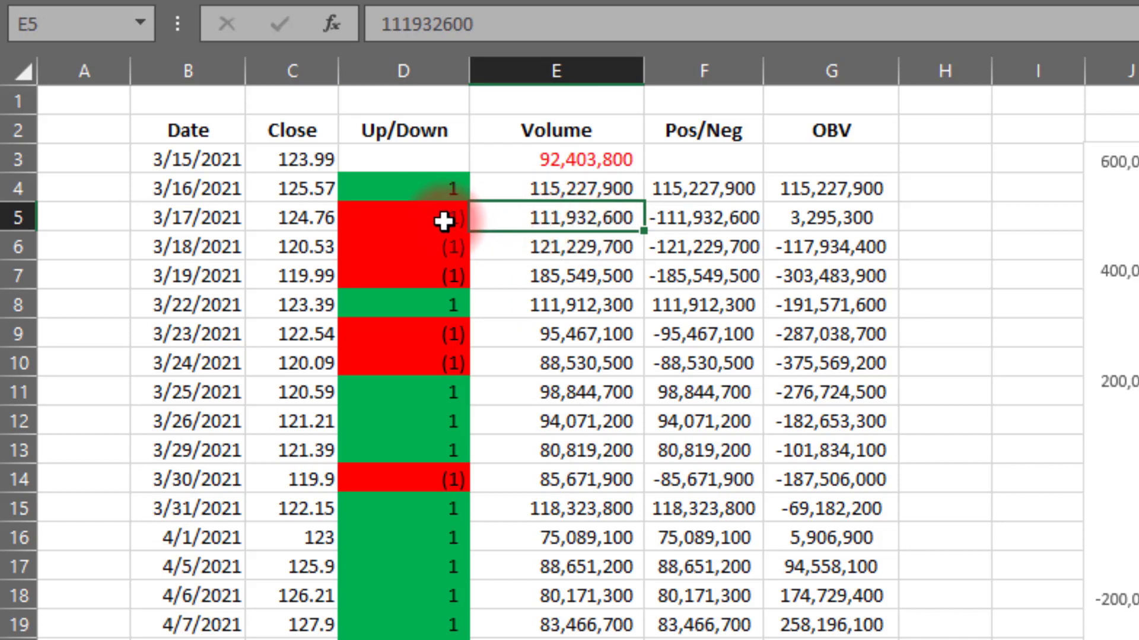
left_click(711, 220)
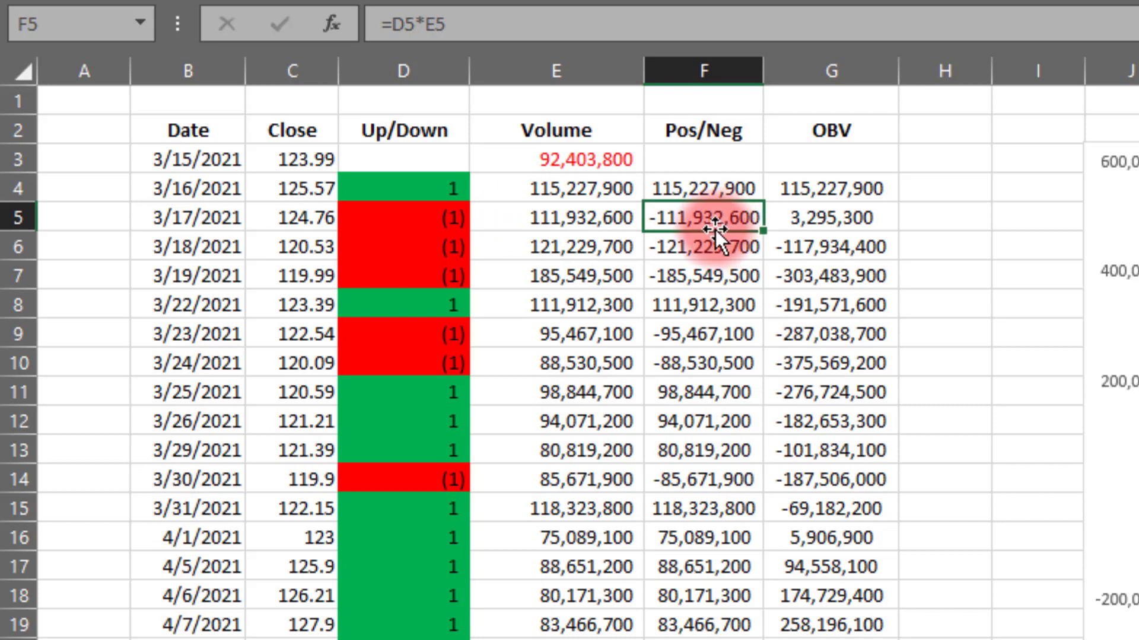
Step: Inspect how the OBV formula in G5 combines the previous OBV in G4 with the signed volume in F5
left_click(866, 192)
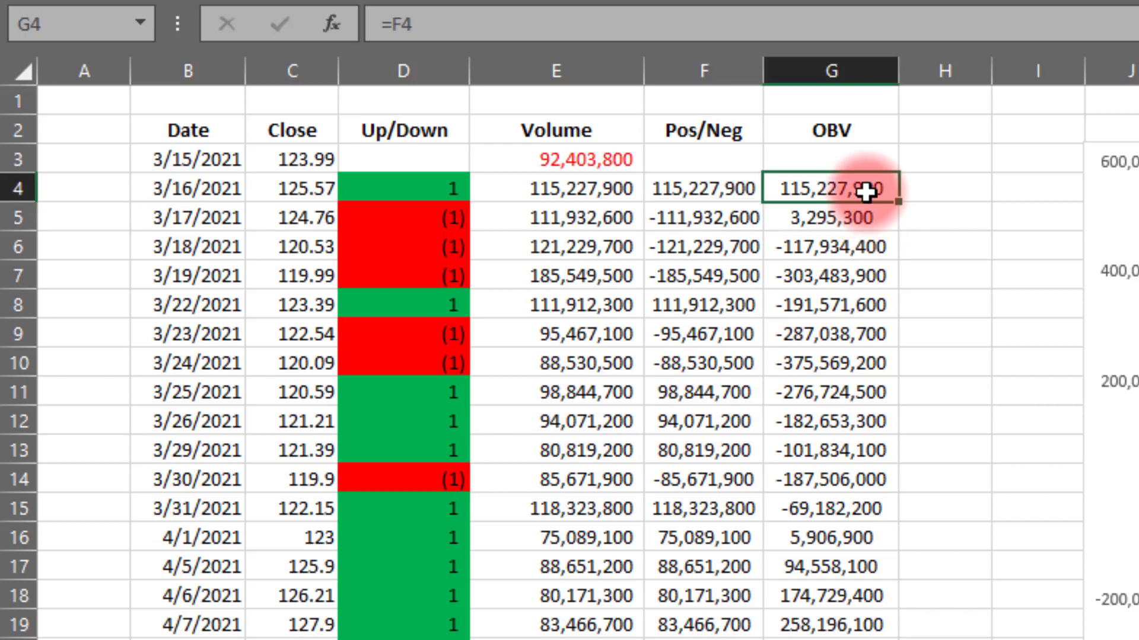
left_click(723, 217)
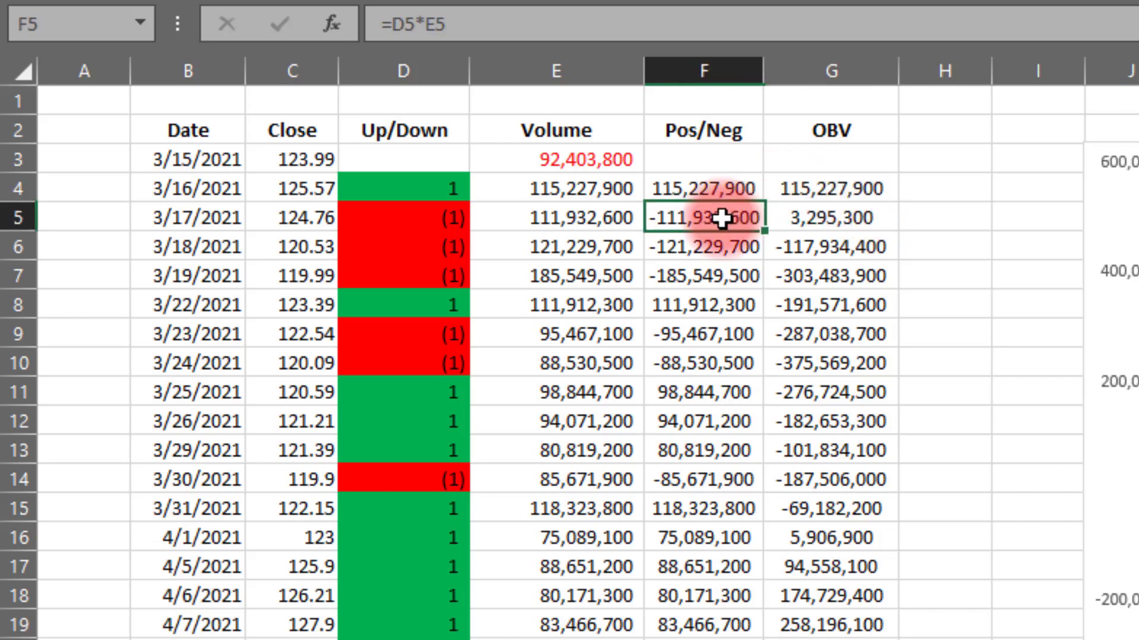
left_click(858, 218)
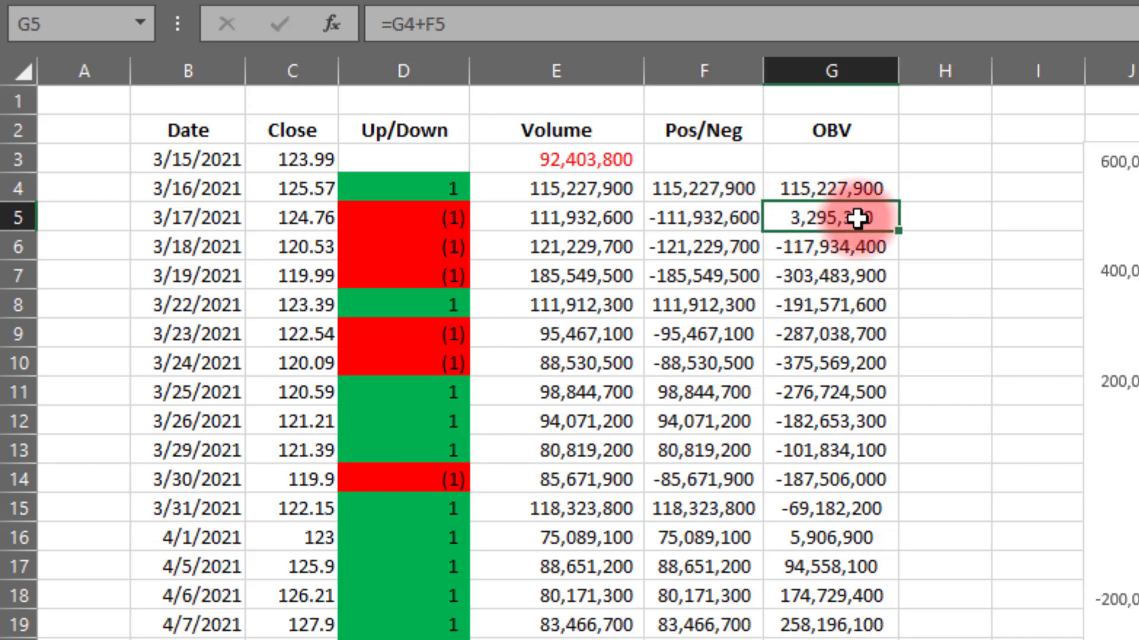
left_click_drag(852, 185, 845, 217)
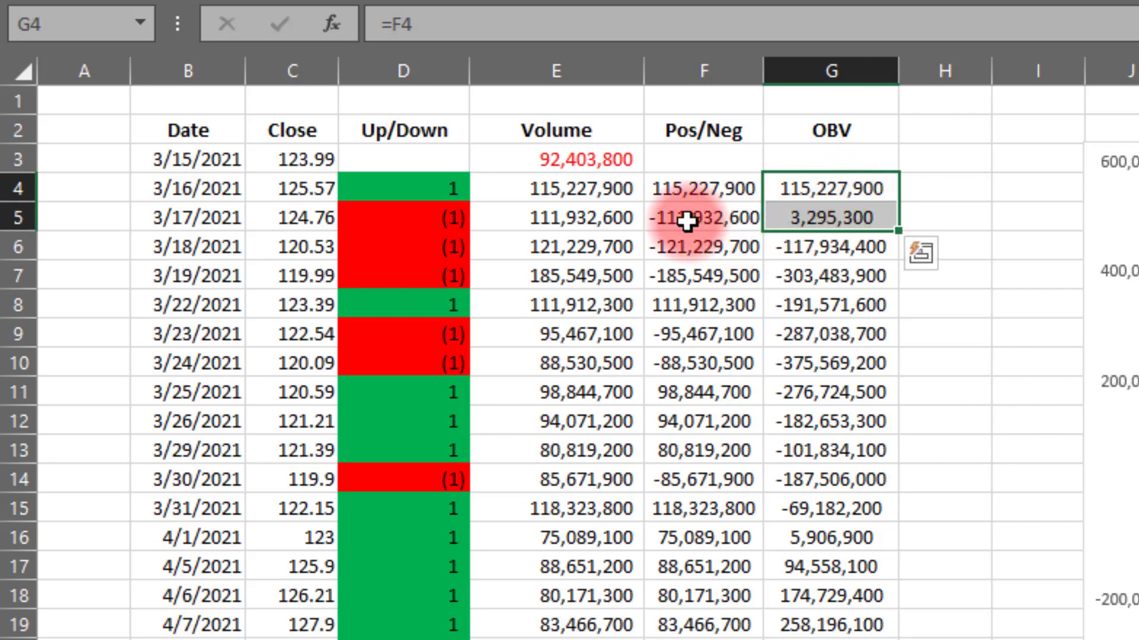
left_click(829, 220)
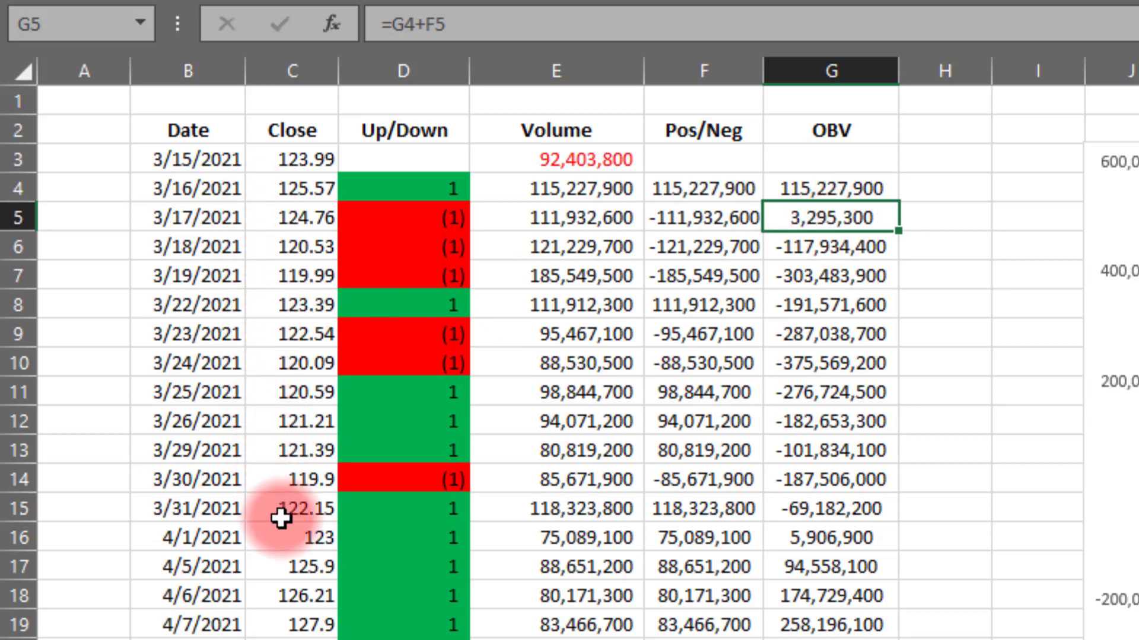
Step: Examine the OBV column from G4 down and the line chart plotted from it, following its rises and falls
left_click_drag(862, 188, 810, 639)
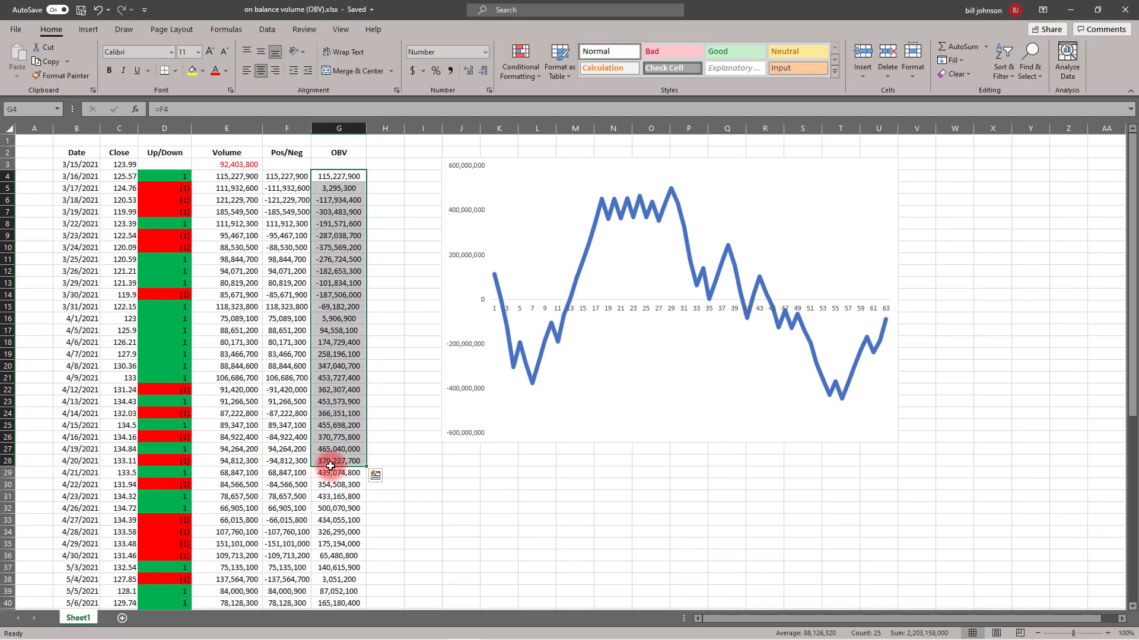
left_click(513, 359)
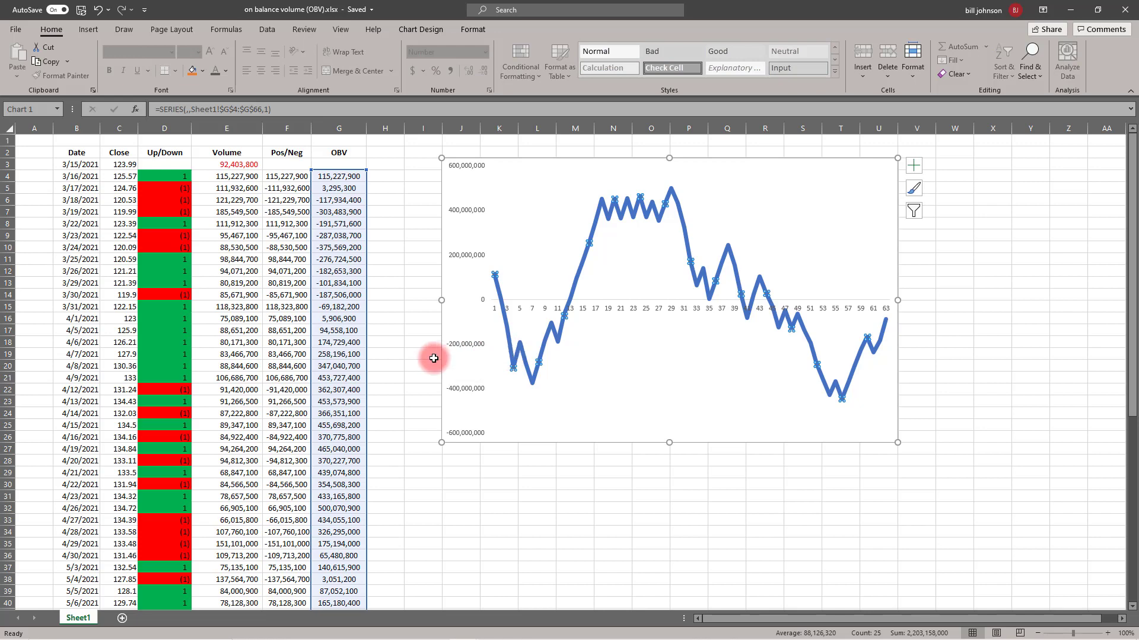
left_click(431, 354)
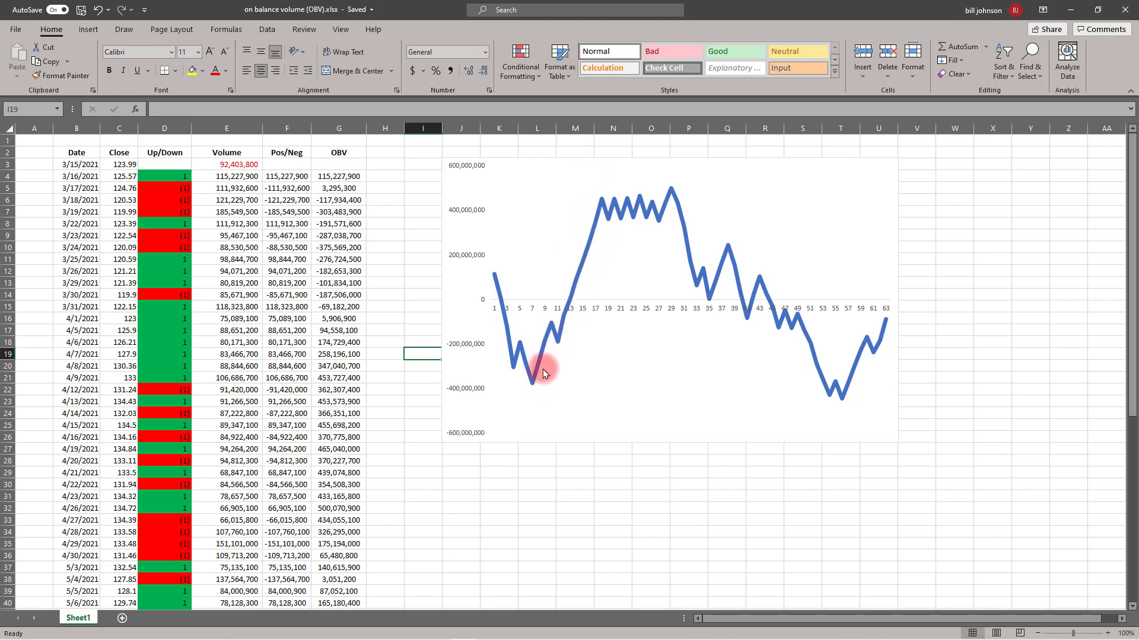
mouse_move(600, 207)
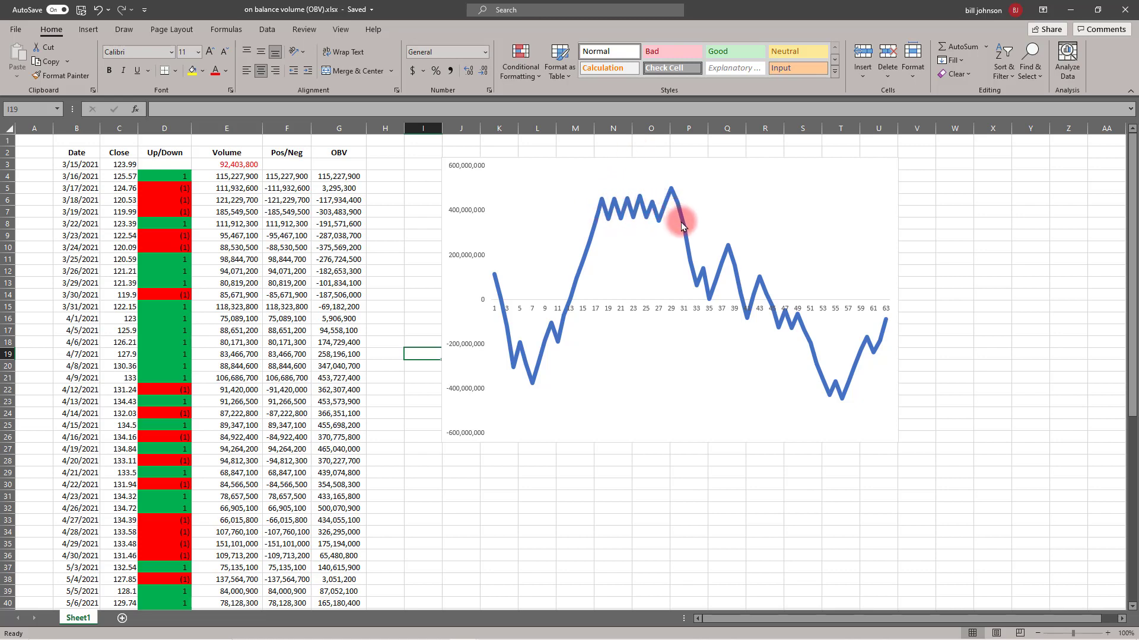
mouse_move(684, 233)
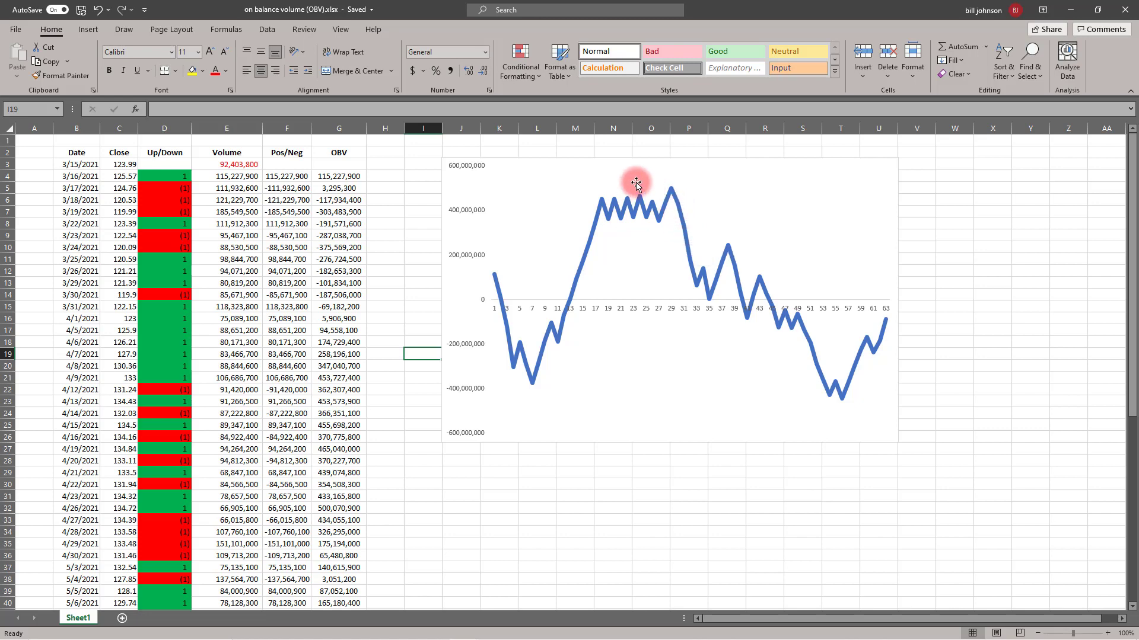
mouse_move(677, 211)
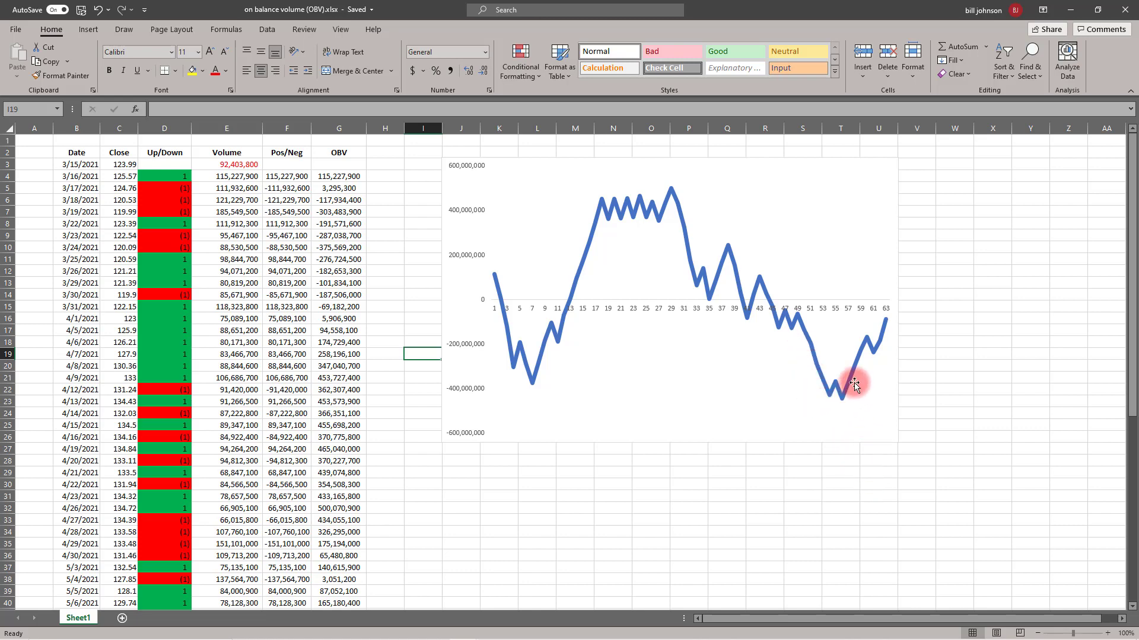
mouse_move(885, 334)
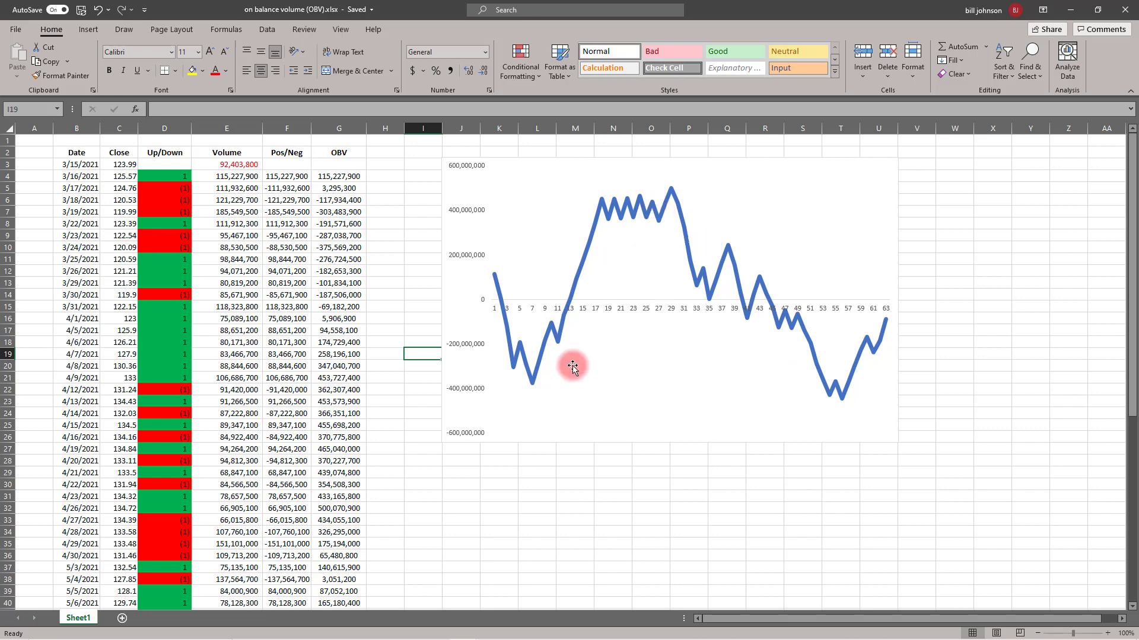
mouse_move(832, 403)
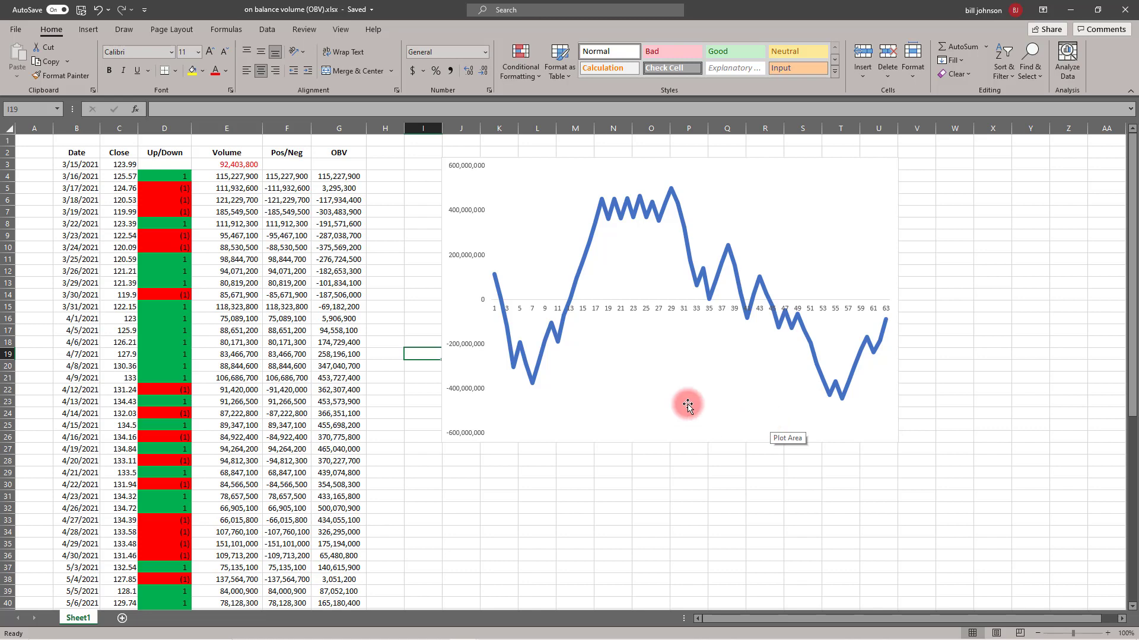
Step: Check the final OBV formula in G66 for 6/14/2021 and compare it with the start of the OBV column
scroll(363, 229, "down", 4)
scroll(332, 266, "down", 11)
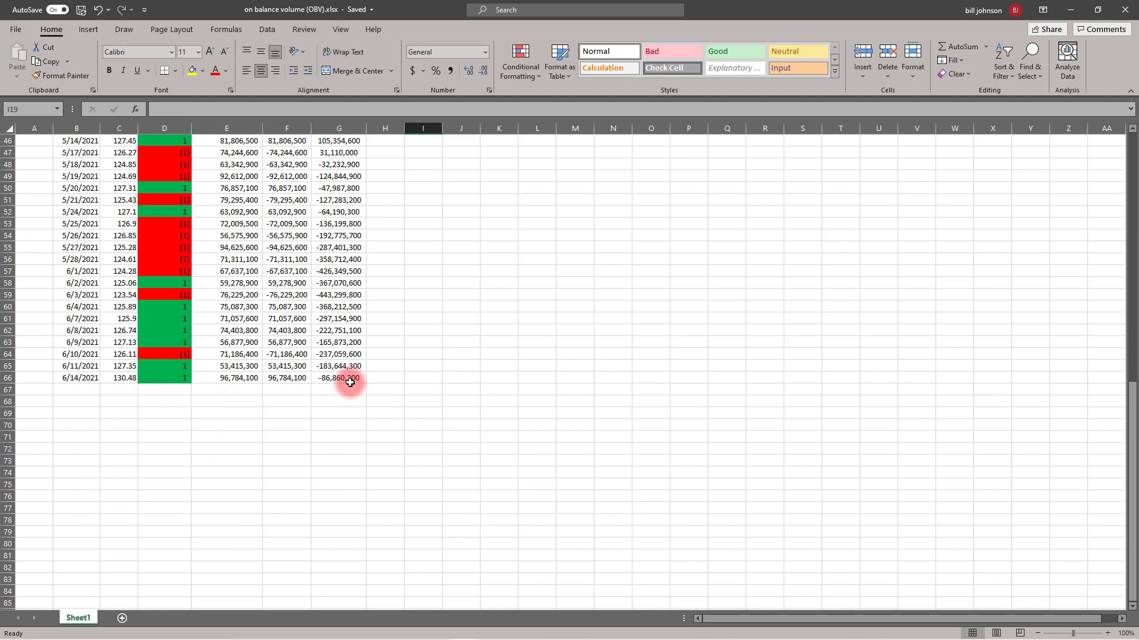
left_click(349, 379)
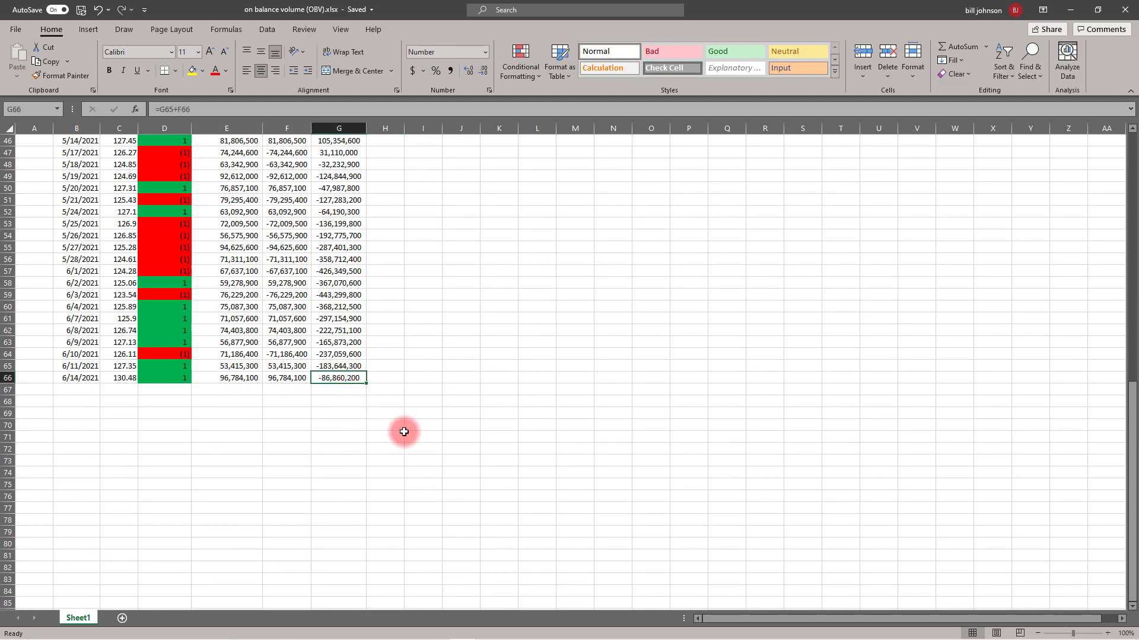
scroll(354, 182, "up", 15)
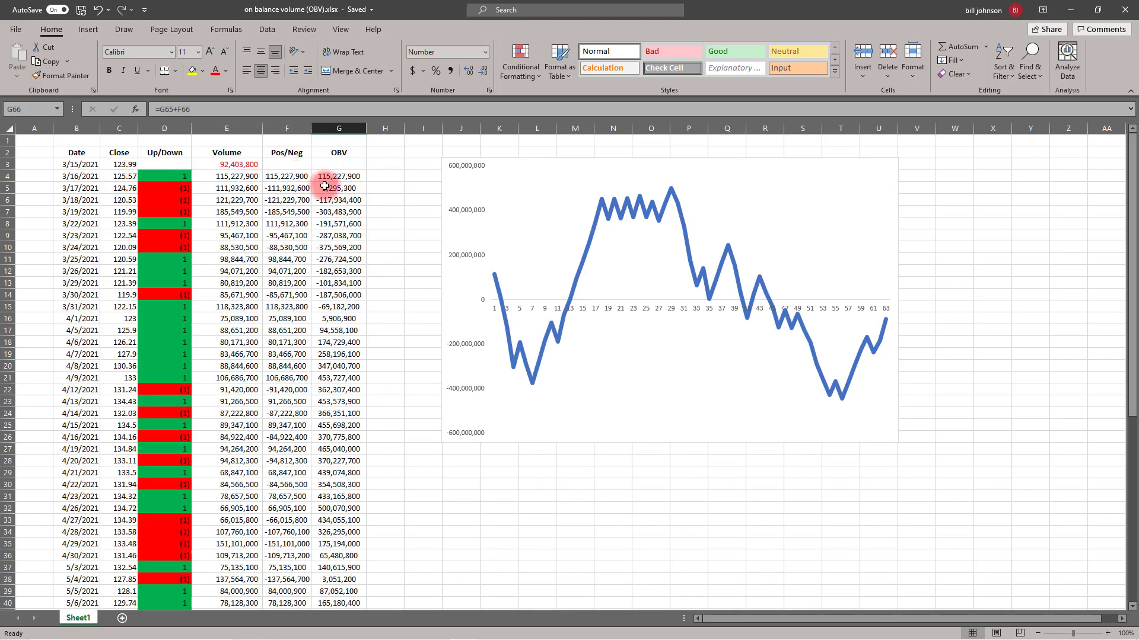
scroll(323, 198, "down", 3)
scroll(323, 199, "down", 10)
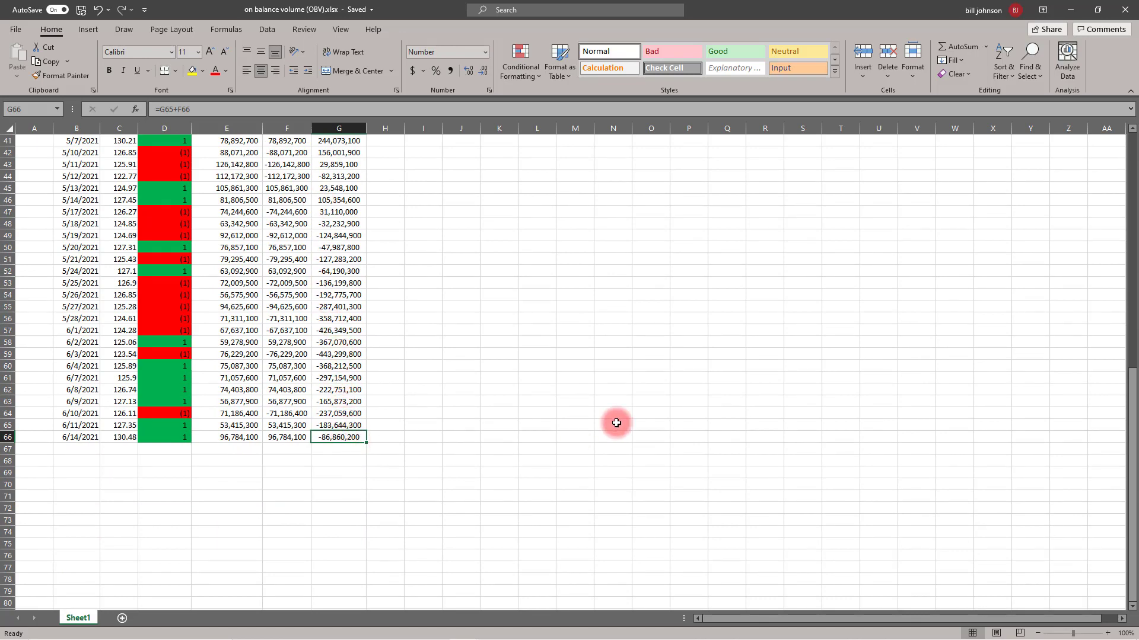
Step: Compare the dips of the OBV line chart with the corresponding values in the worksheet's OBV column
scroll(599, 406, "up", 10)
scroll(519, 293, "up", 2)
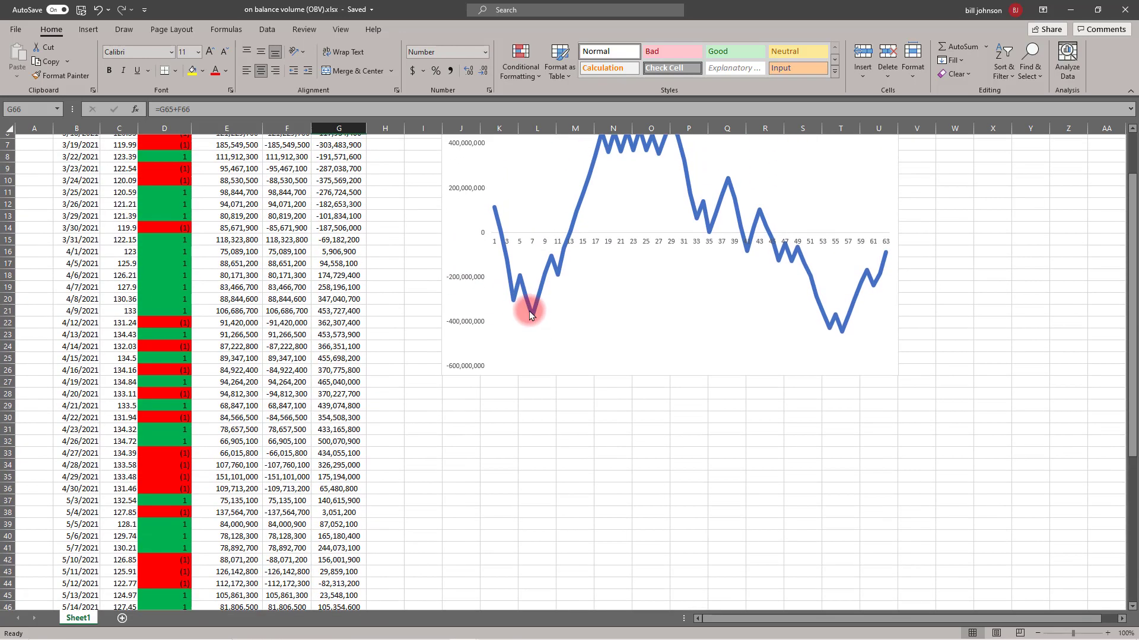
scroll(353, 337, "down", 4)
scroll(350, 341, "down", 5)
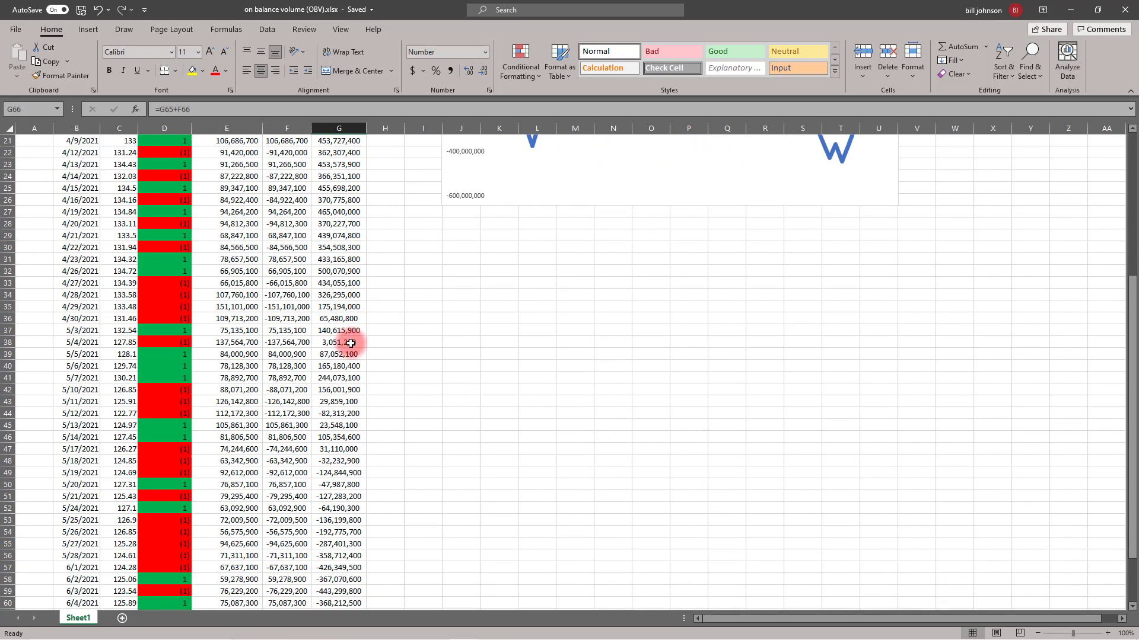
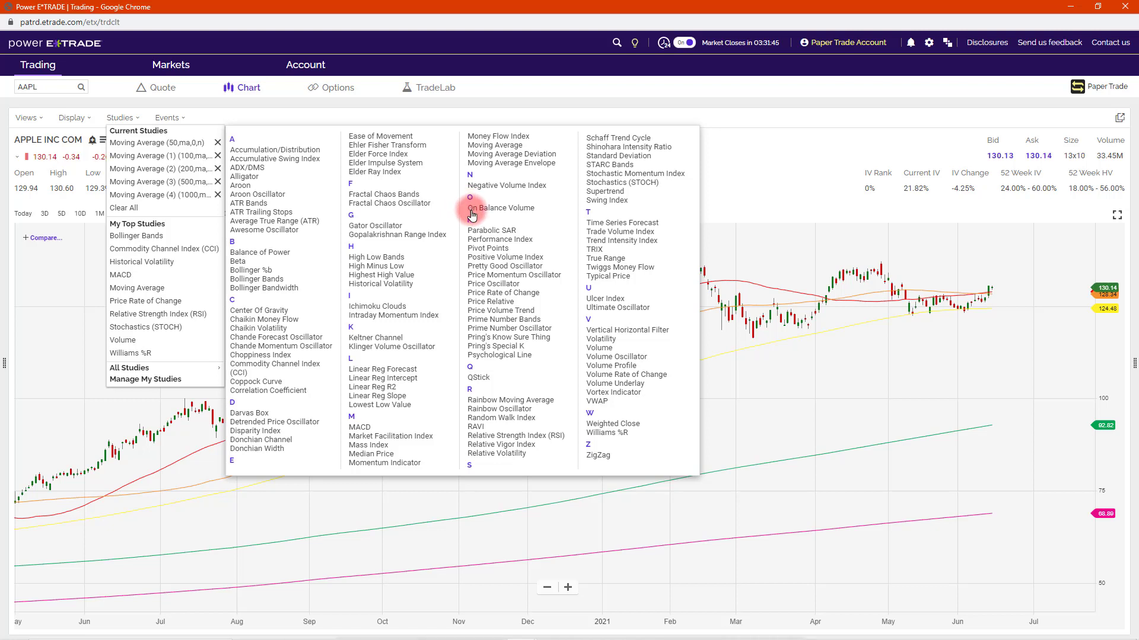
Step: In Power E*TRADE, add the On Balance Volume study to the AAPL chart with its default colour and enlarge the study's pane
left_click(513, 209)
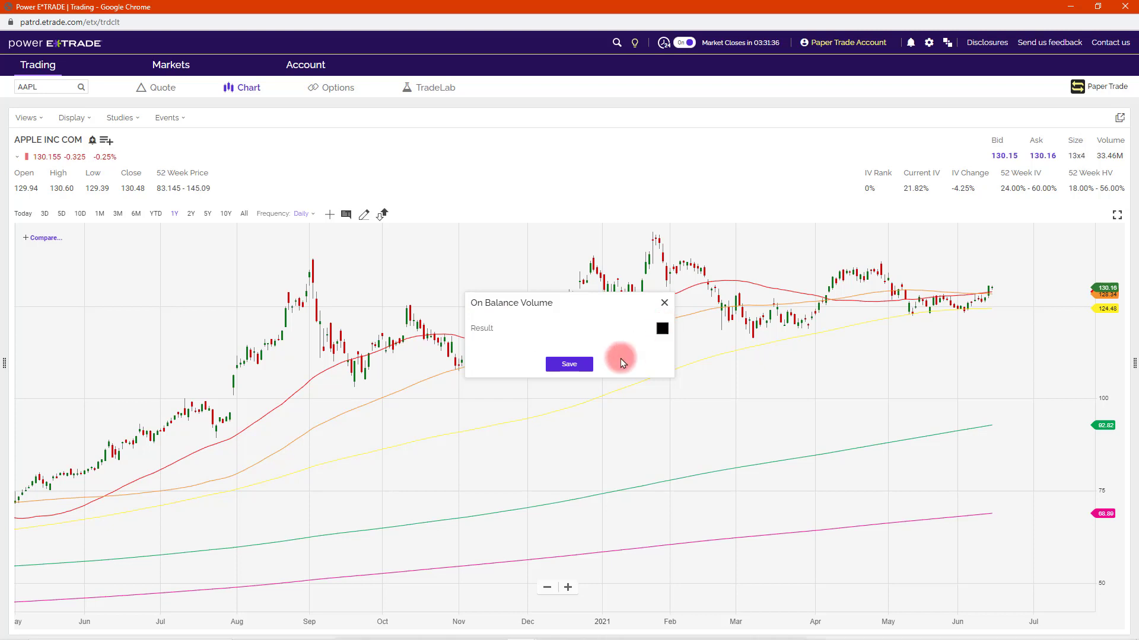
left_click(569, 364)
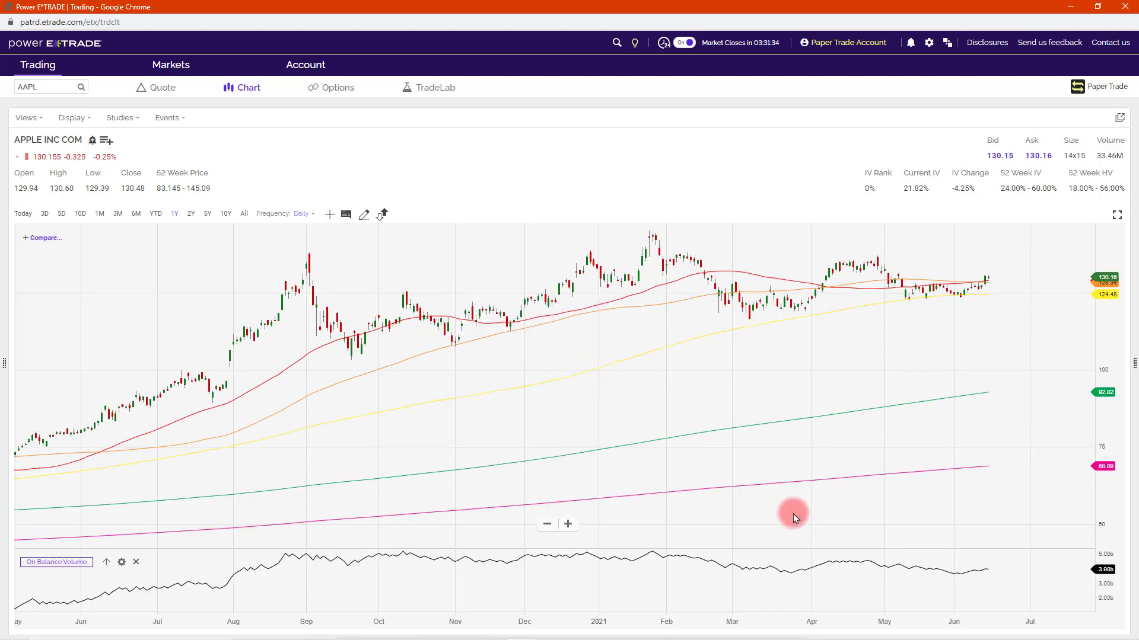
left_click_drag(823, 548, 827, 481)
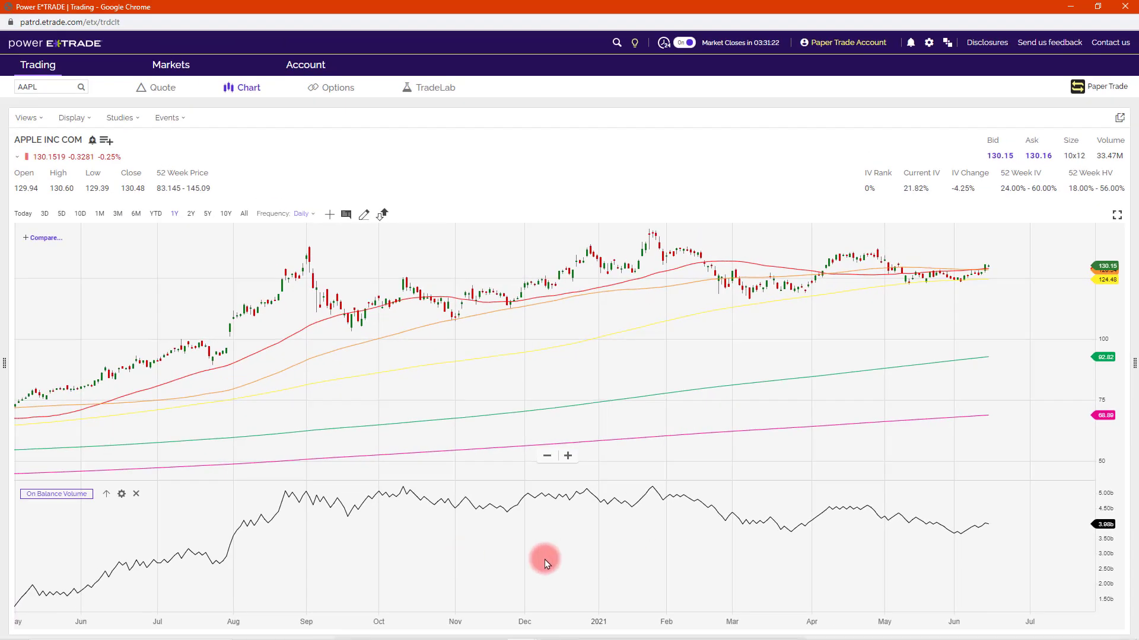
Step: Examine the OBV line beneath the AAPL daily price chart, focusing on March to June 2021 and the preceding months
left_click_drag(623, 567, 51, 546)
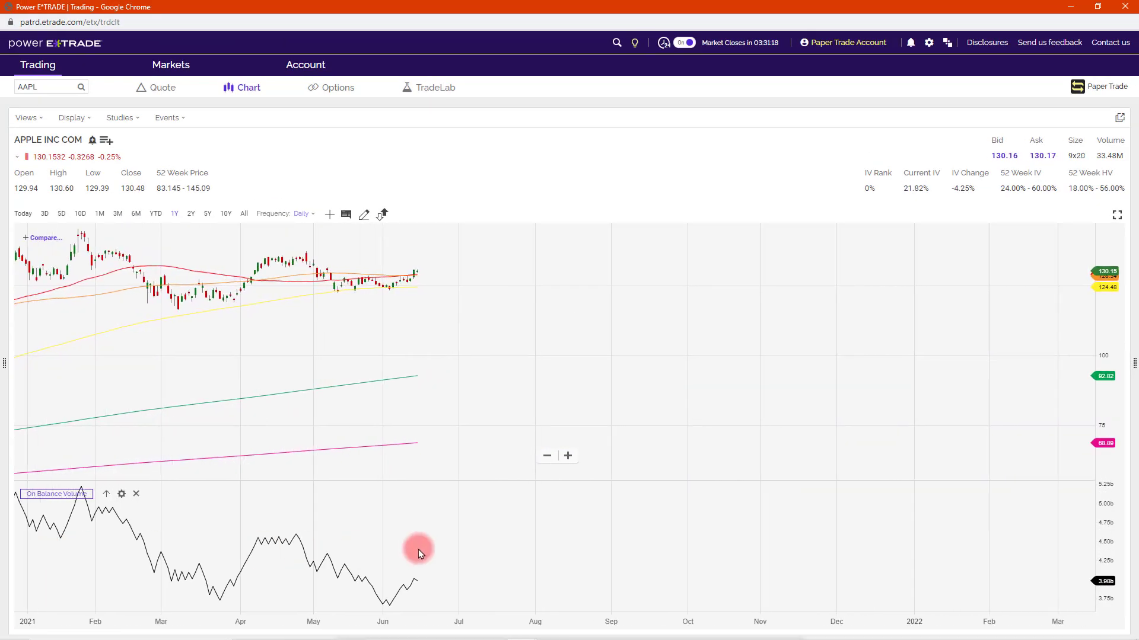
left_click_drag(418, 549, 302, 528)
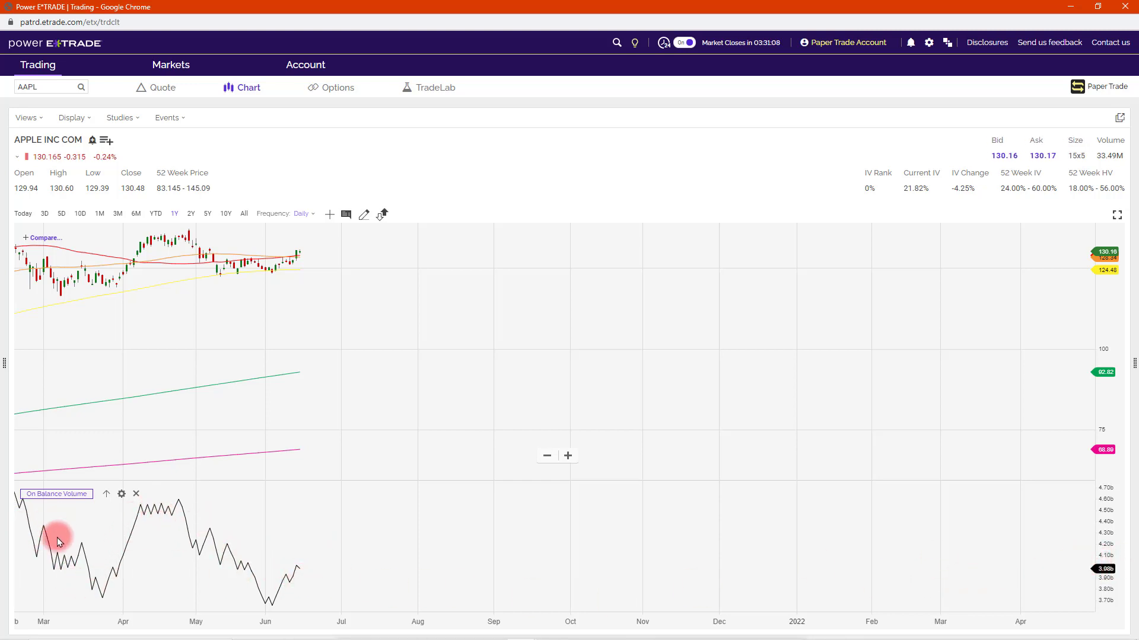
left_click_drag(181, 572, 1007, 554)
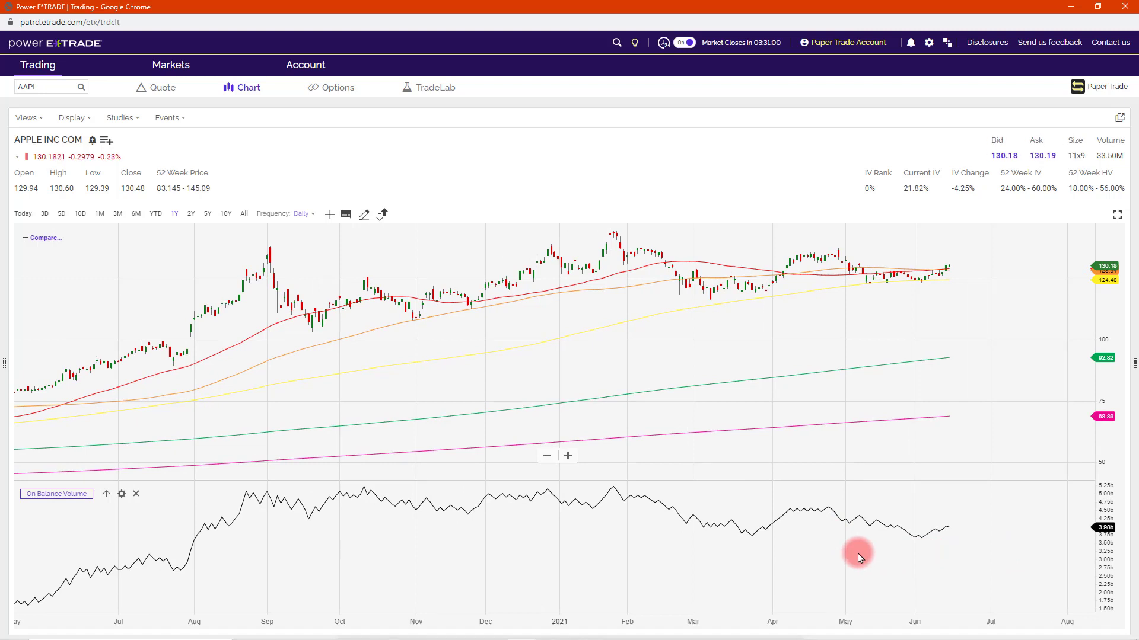
left_click_drag(699, 572, 751, 591)
left_click_drag(330, 564, 729, 567)
Step: Compare AAPL's price and OBV trends over several years, including the early 2020 decline and the following recovery
scroll(682, 509, "down", 6)
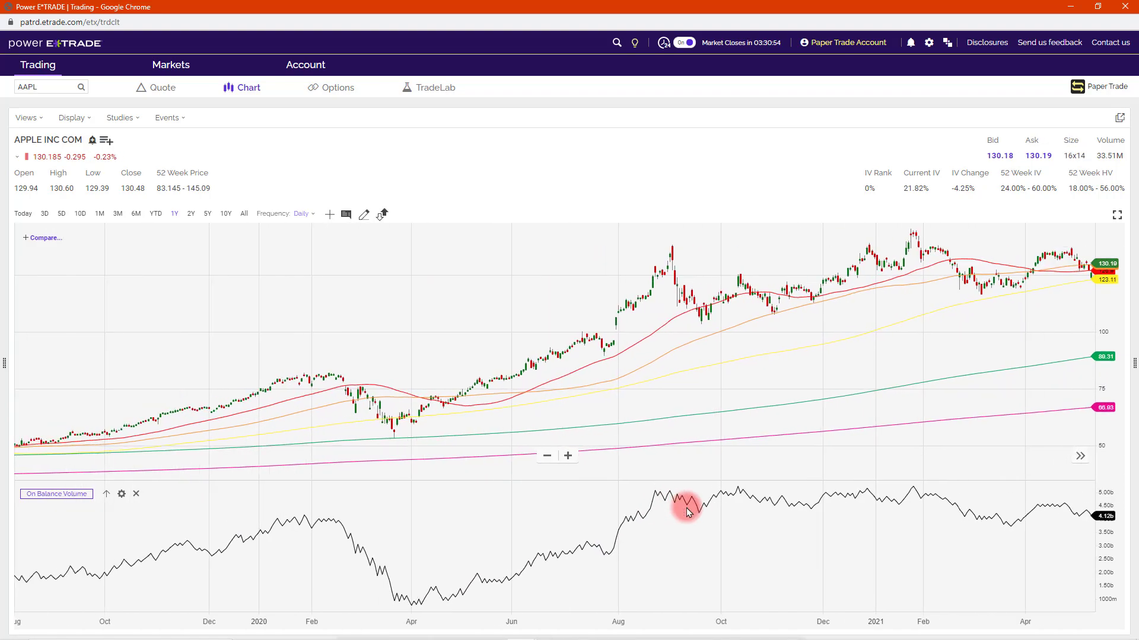
scroll(677, 505, "down", 3)
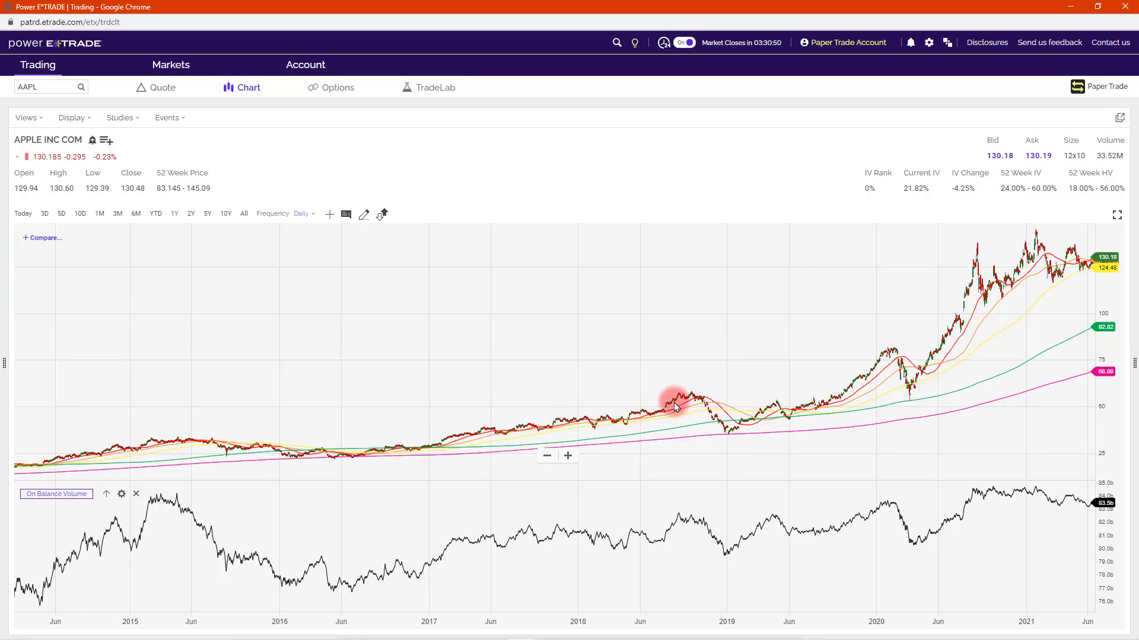
scroll(652, 462, "up", 8)
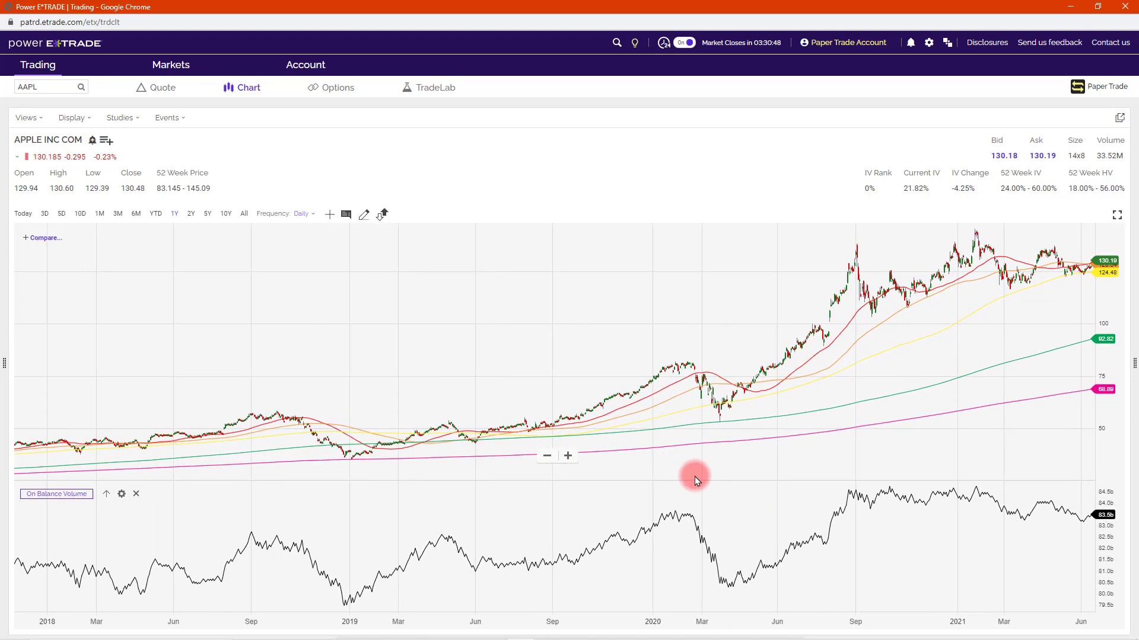
scroll(690, 476, "up", 6)
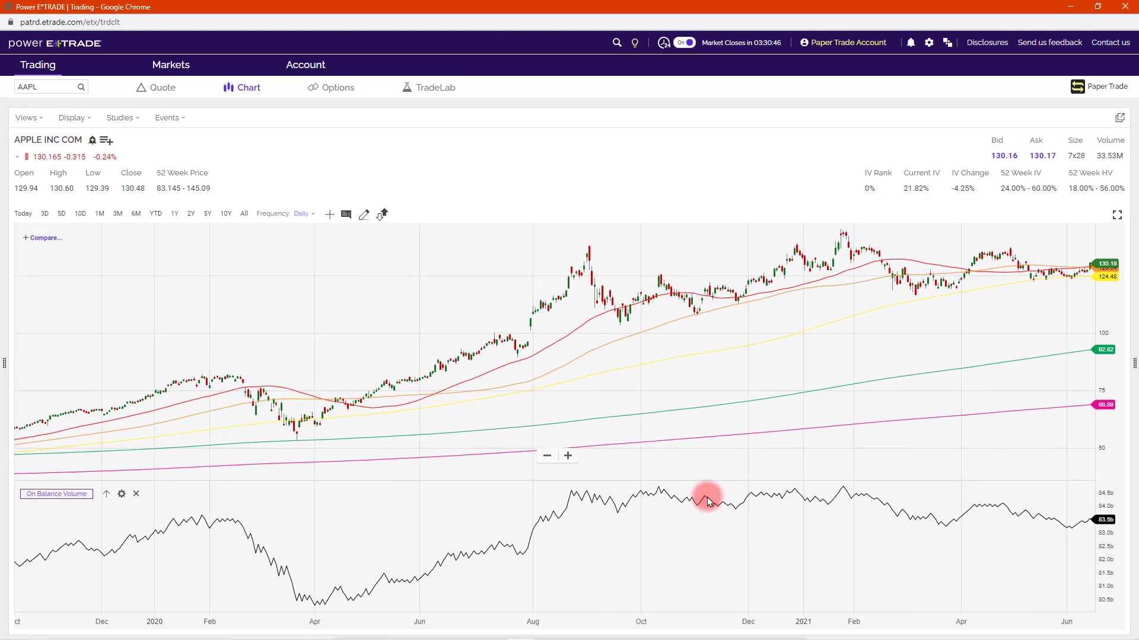
left_click_drag(708, 501, 444, 536)
left_click_drag(600, 537, 858, 556)
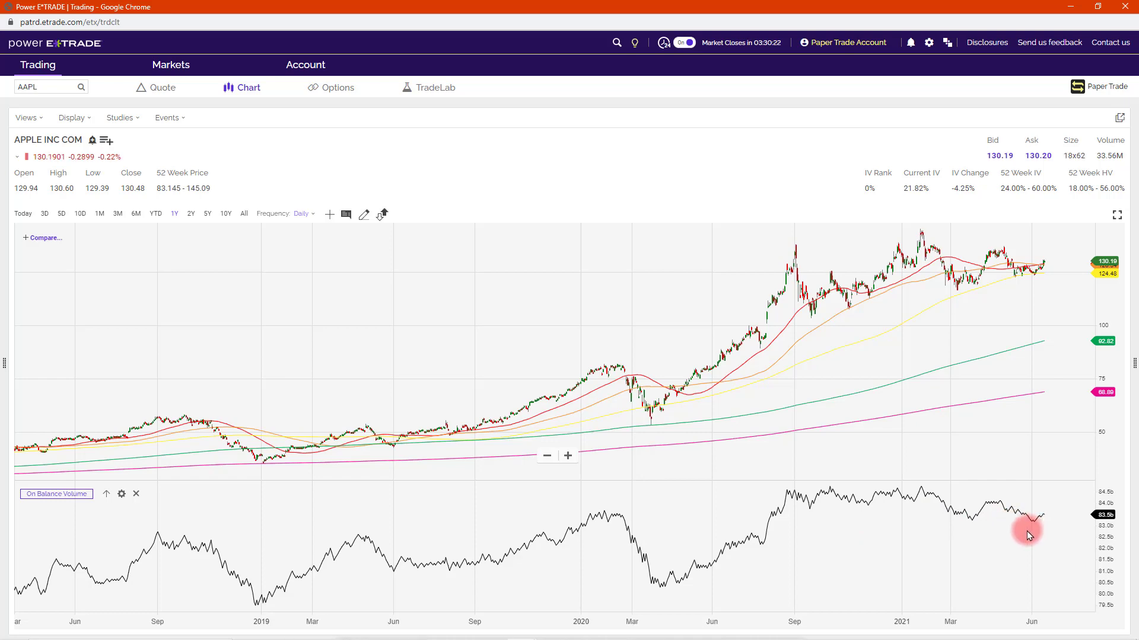
left_click_drag(1006, 539, 912, 483)
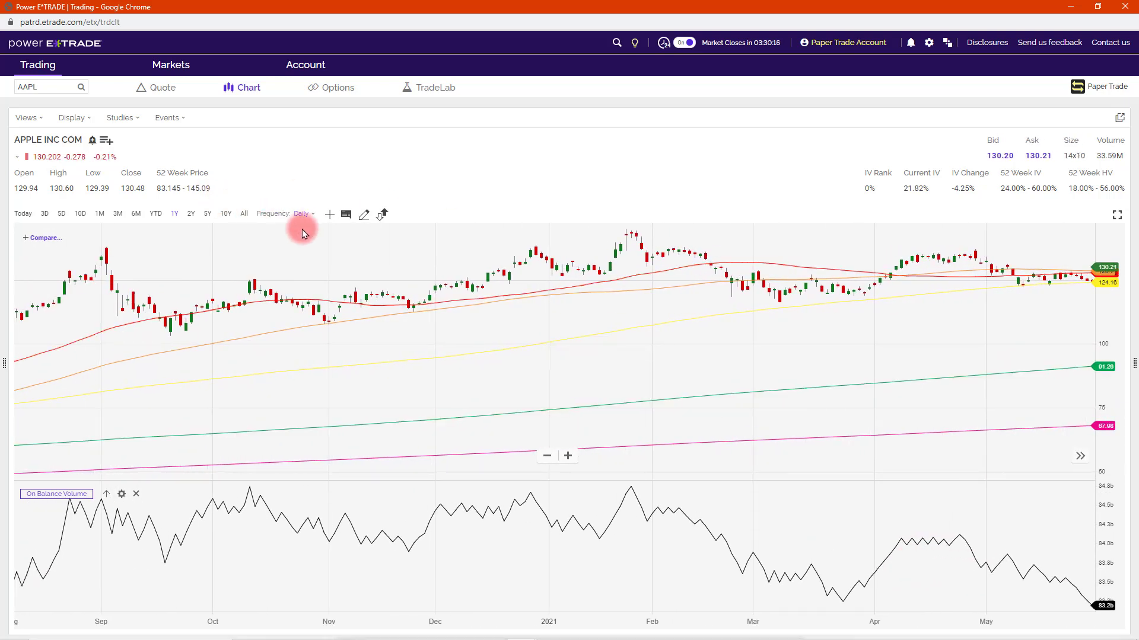
Step: Turn on the chart crosshair and compare AAPL price and OBV between November 2020 and June 2021
left_click(330, 214)
left_click_drag(476, 323, 642, 394)
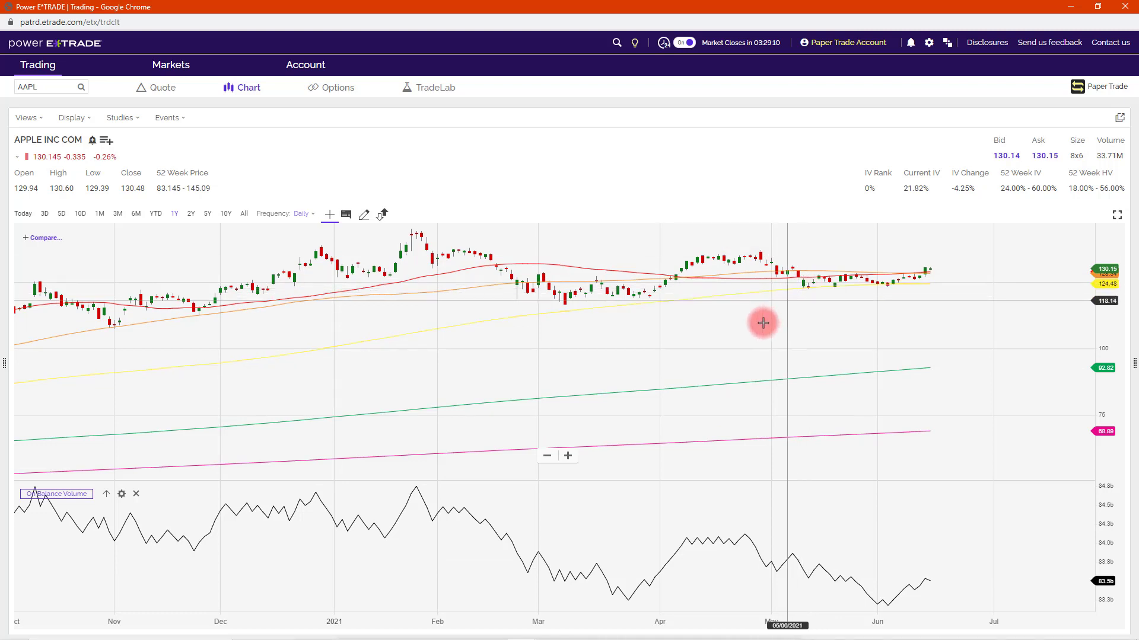
left_click_drag(737, 330, 765, 341)
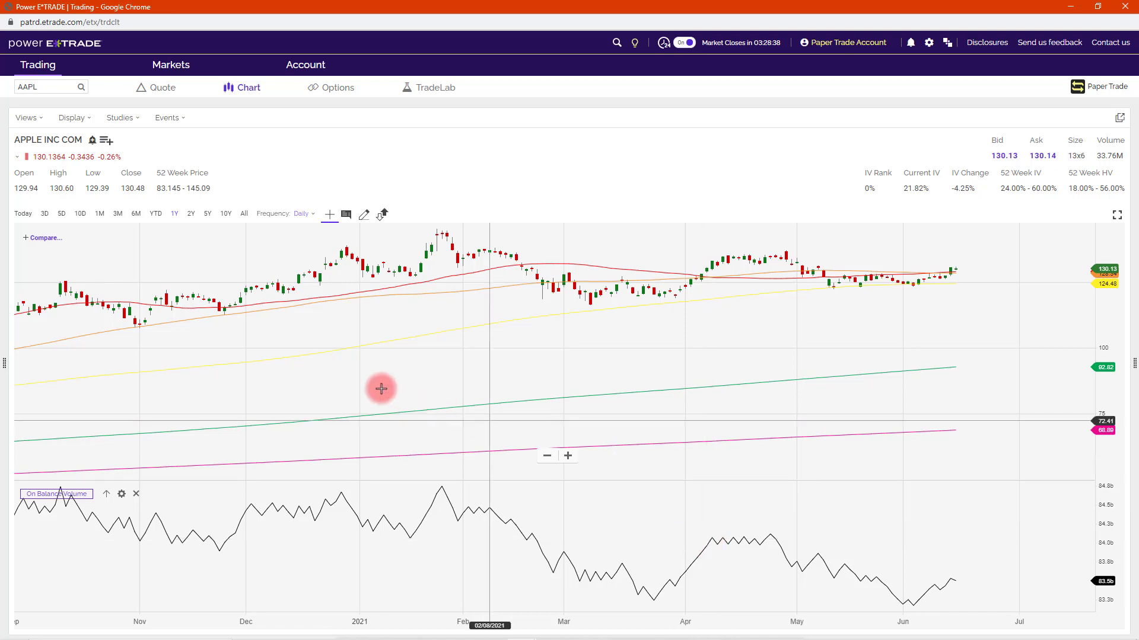
Step: Examine how OBV tracks the AAPL price from 2017 to 2021, checking dates with the crosshair
left_click_drag(302, 389, 884, 401)
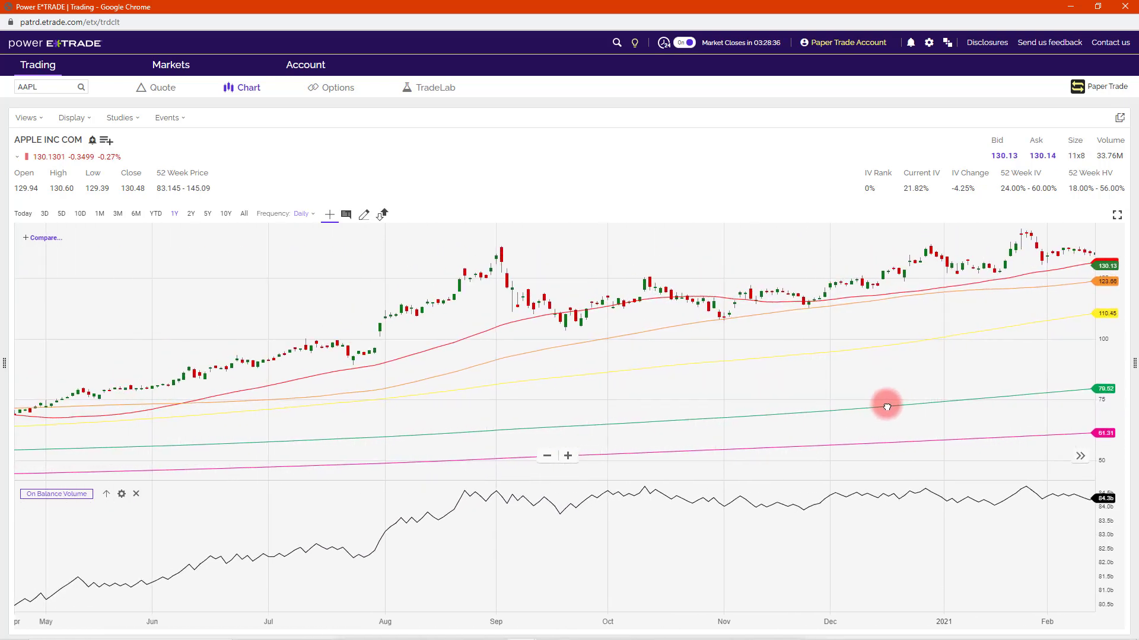
scroll(645, 407, "down", 5)
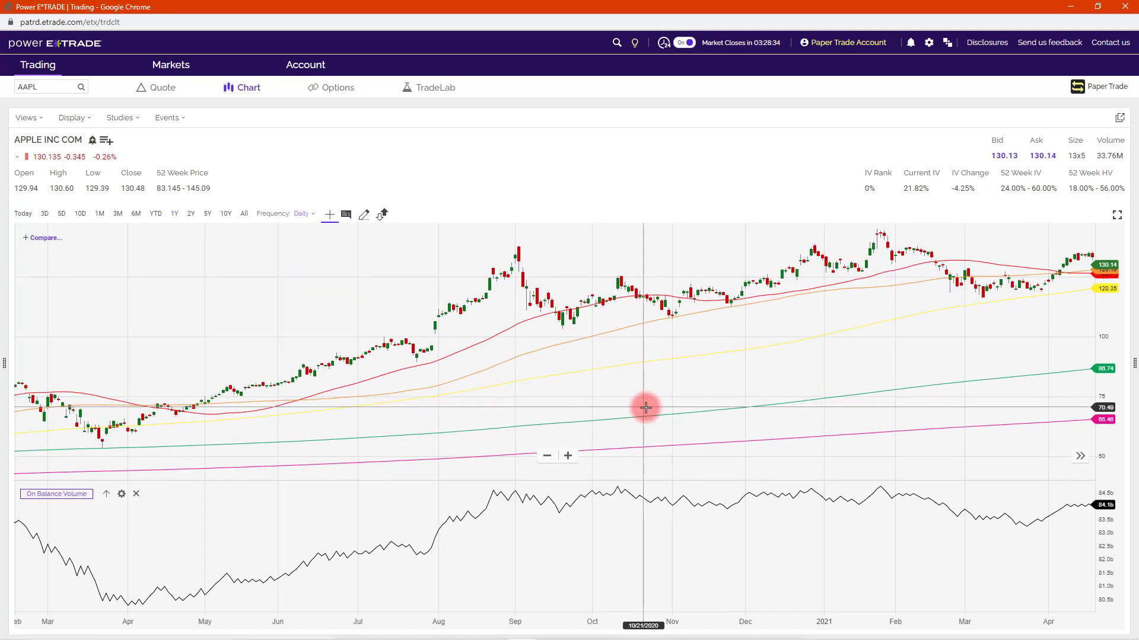
scroll(551, 436, "down", 10)
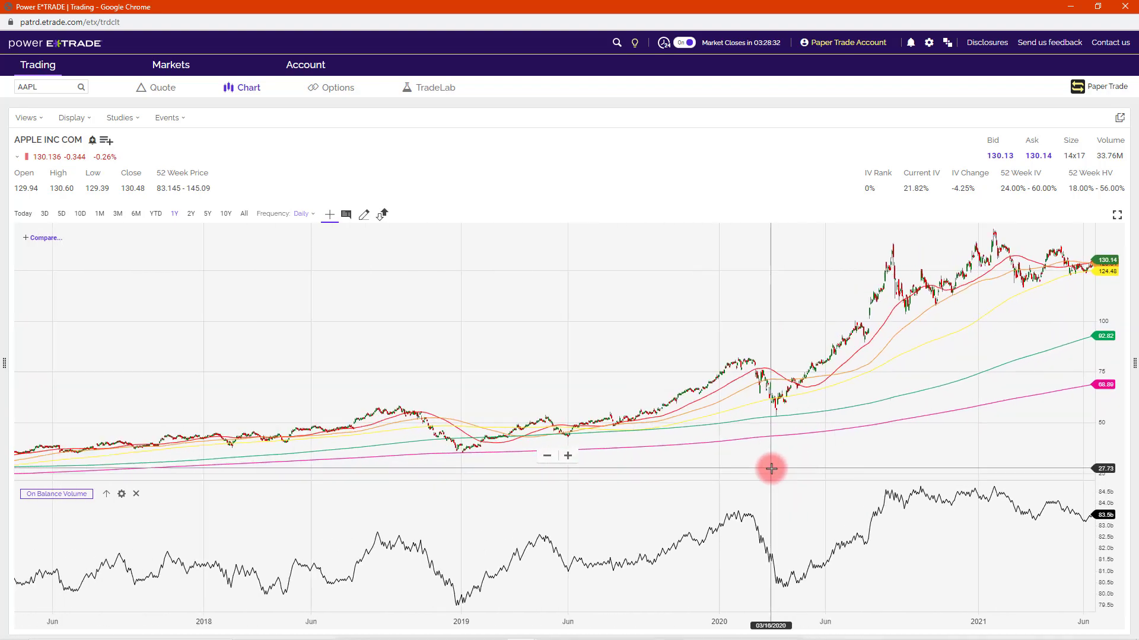
scroll(884, 447, "up", 10)
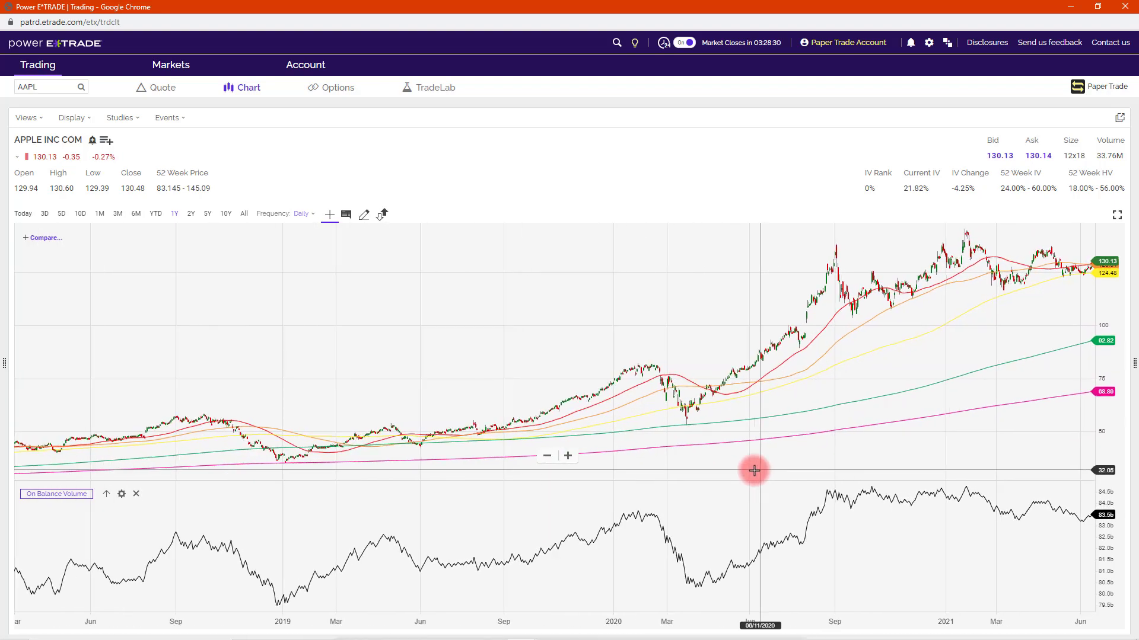
Step: Enlarge the On Balance Volume pane slightly and compare OBV with the AAPL price during the 2020 recovery
left_click_drag(665, 478, 742, 455)
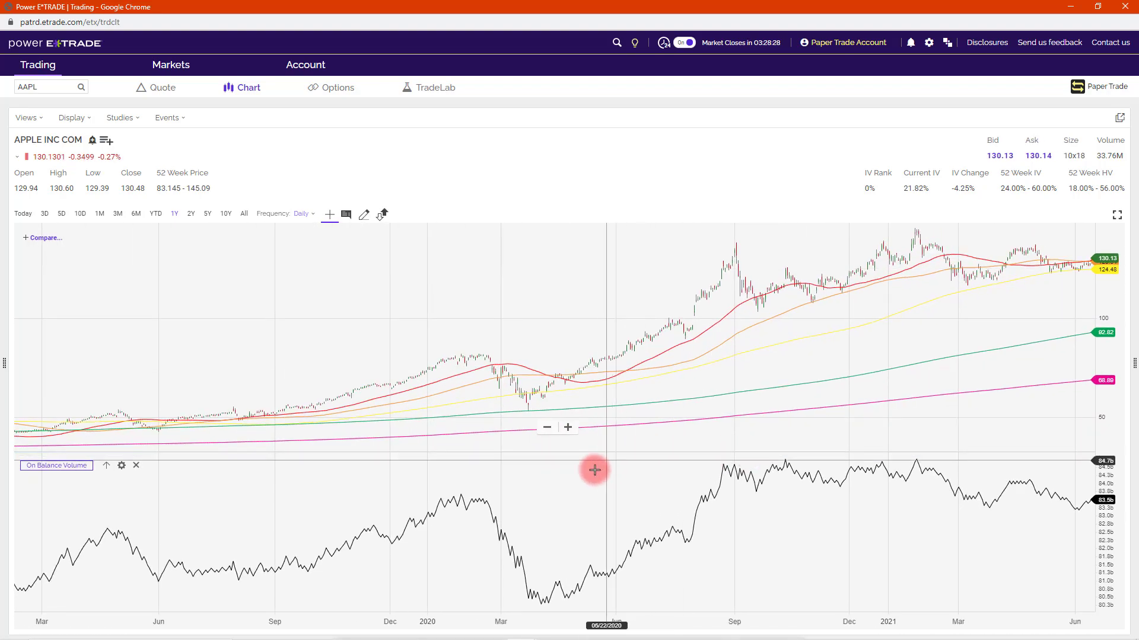
scroll(595, 468, "up", 3)
scroll(595, 469, "up", 8)
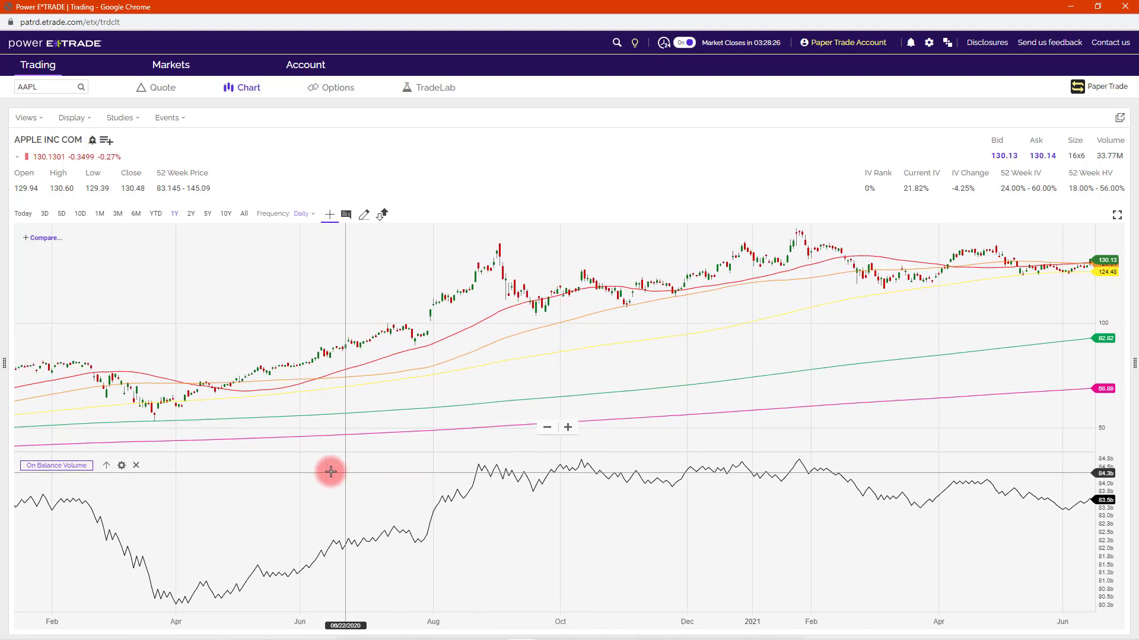
left_click_drag(334, 427, 848, 417)
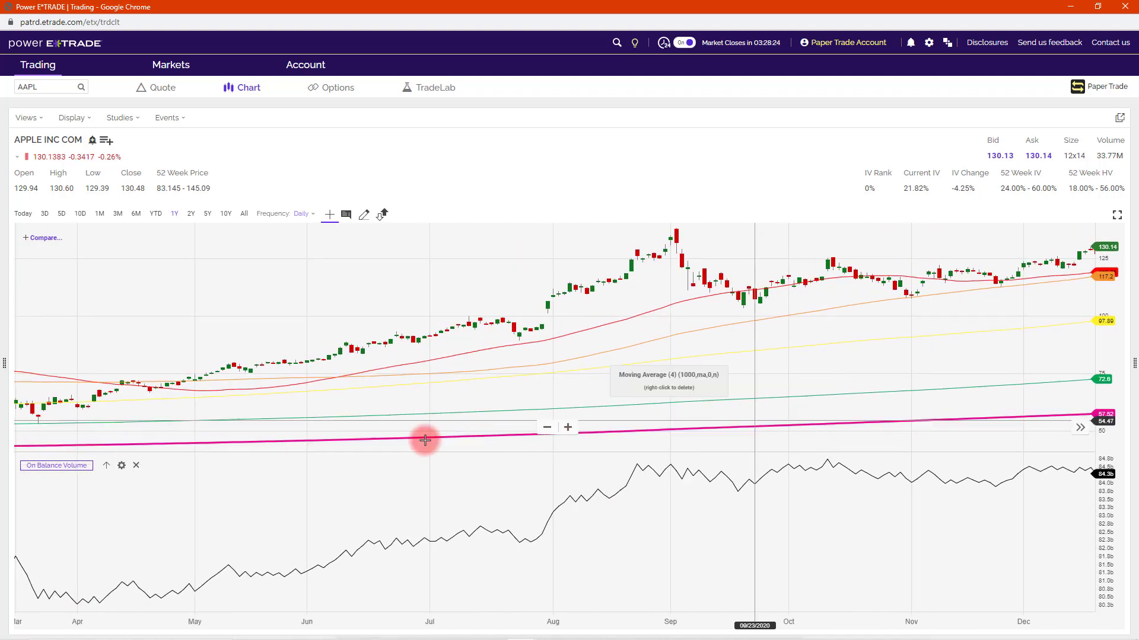
left_click_drag(425, 437, 796, 427)
left_click_drag(590, 461, 817, 405)
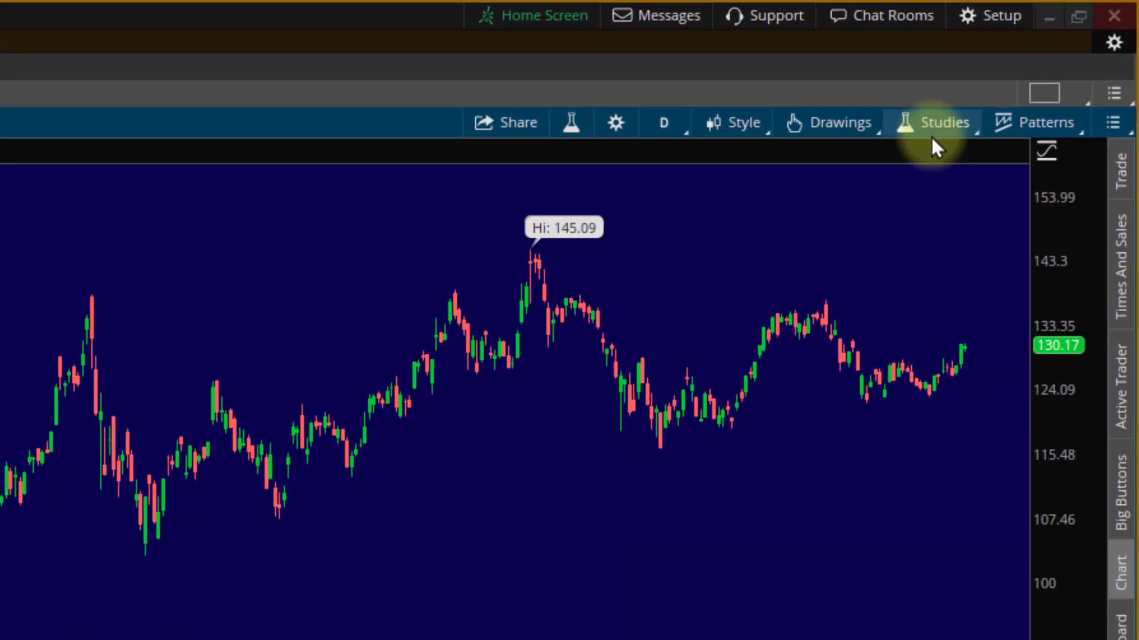
Step: In thinkorswim, add the OnBalanceVolume study below the AAPL daily price chart
left_click(934, 125)
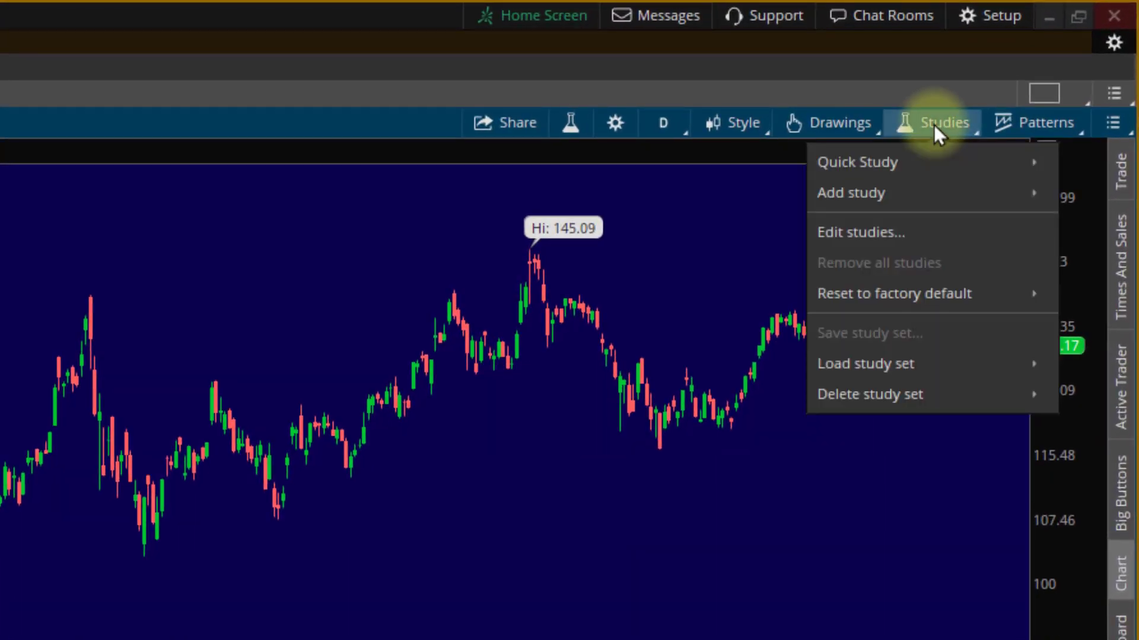
mouse_move(918, 196)
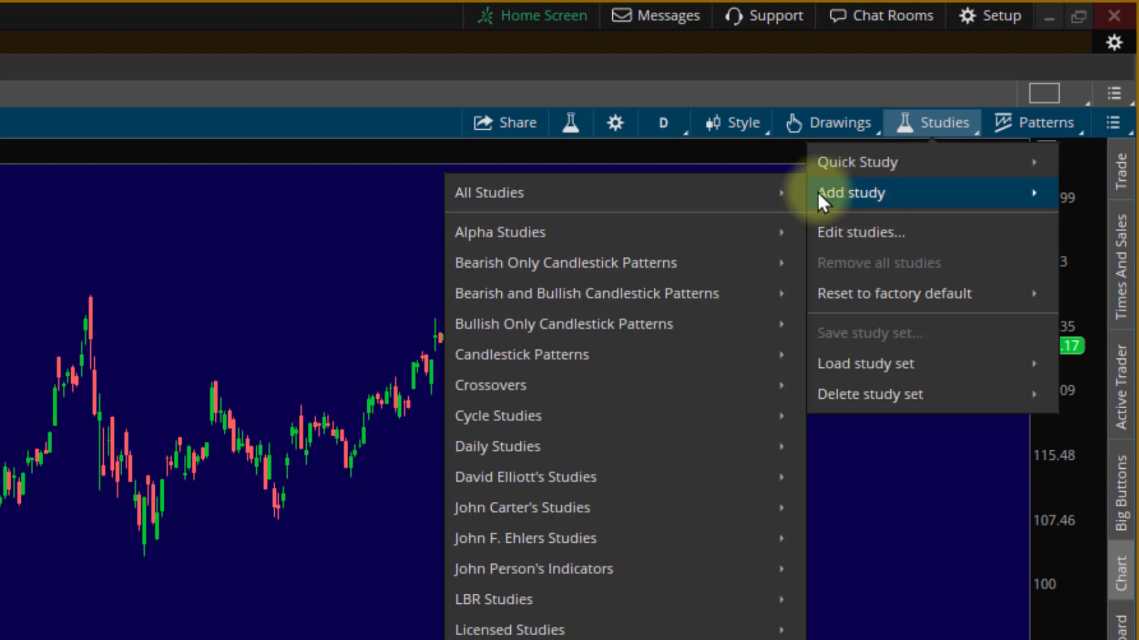
mouse_move(765, 195)
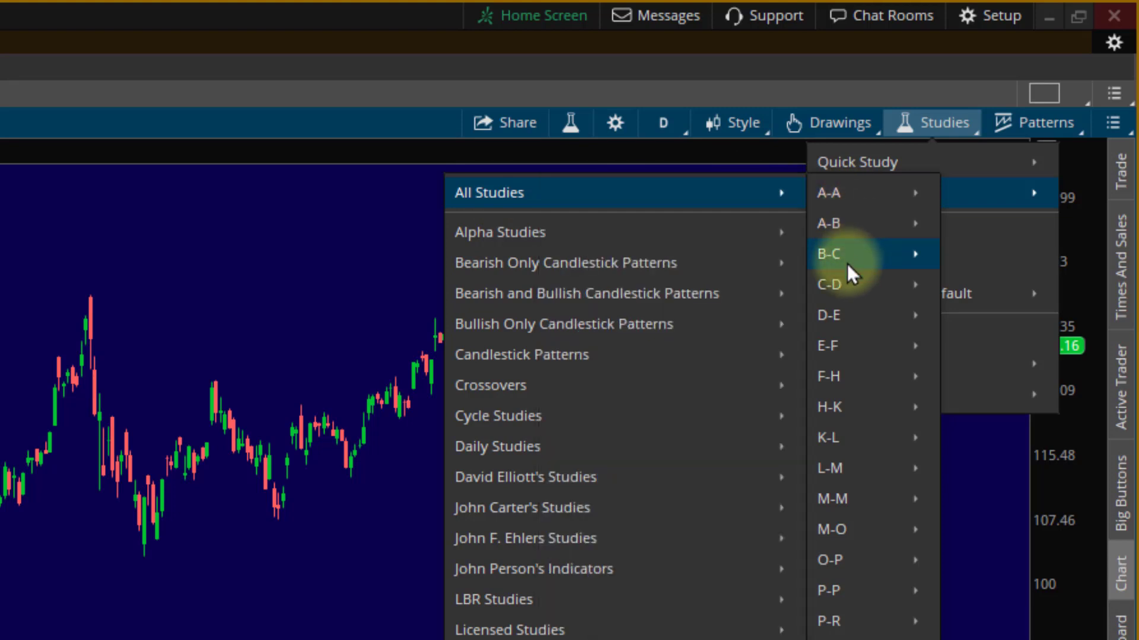
mouse_move(840, 530)
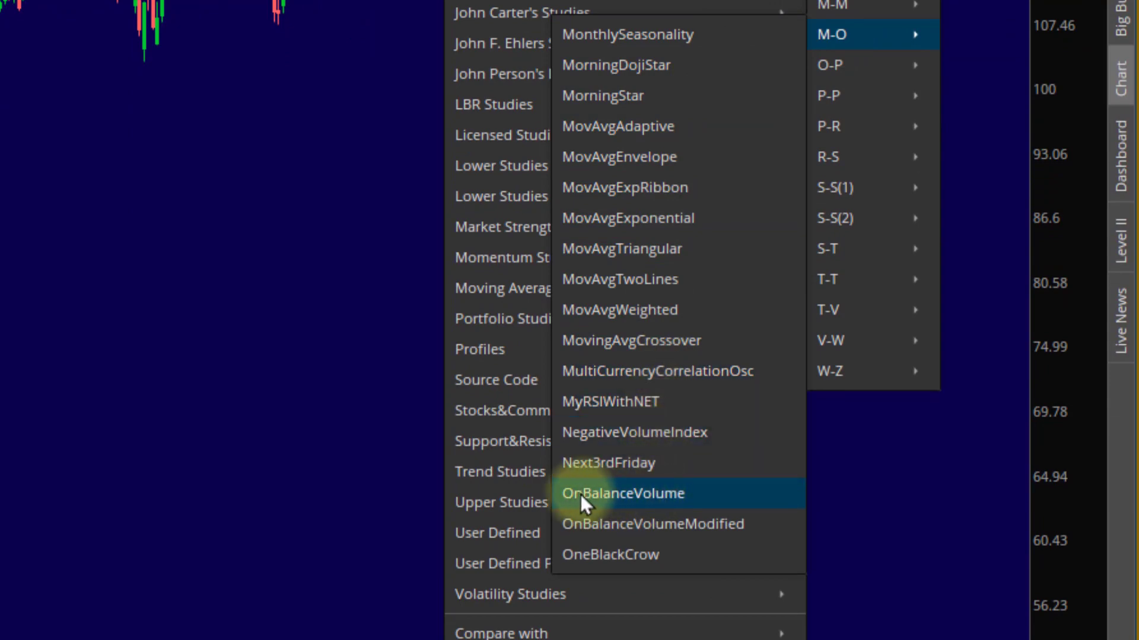
left_click(679, 496)
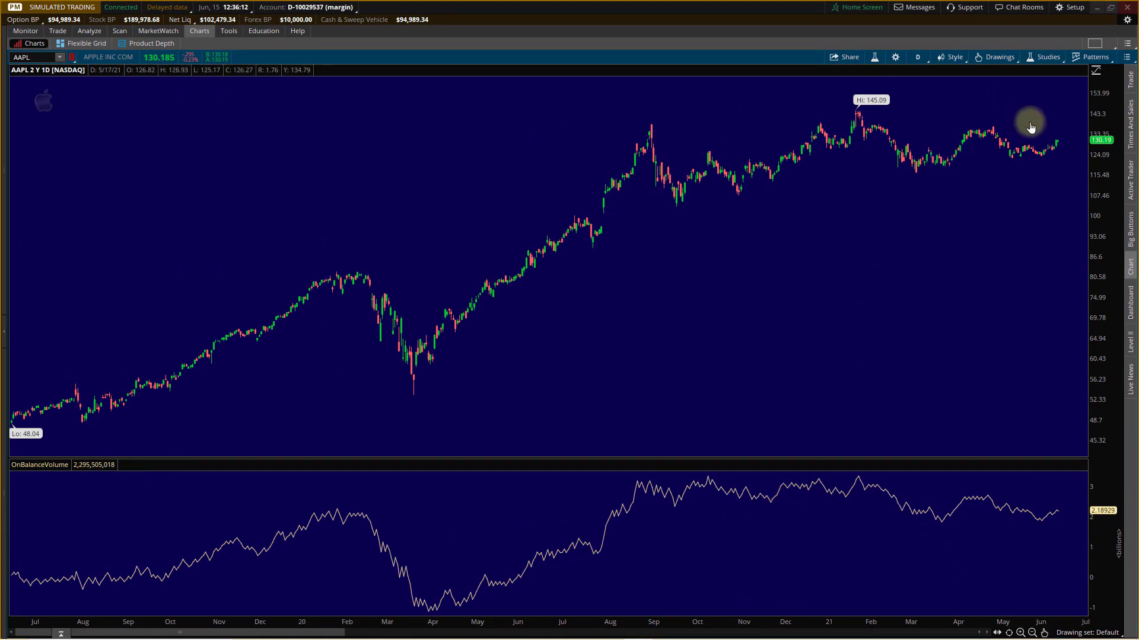
Step: Open the customization settings of the OnBalanceVolume study on the AAPL chart and keep the OBV plot's solid line style
left_click(1048, 58)
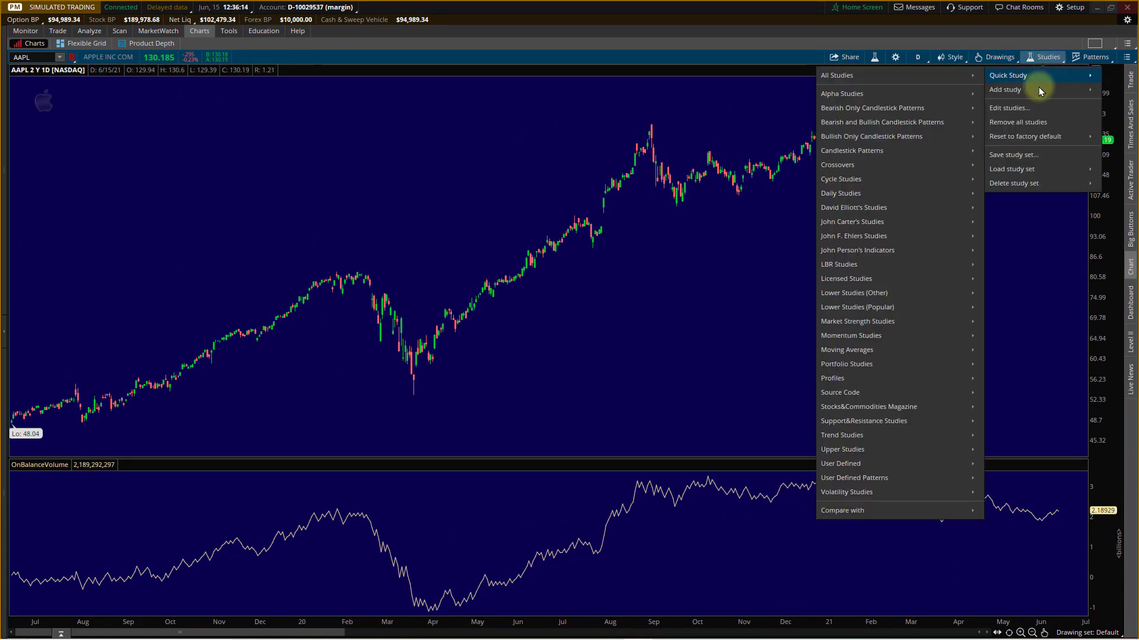
left_click(1029, 106)
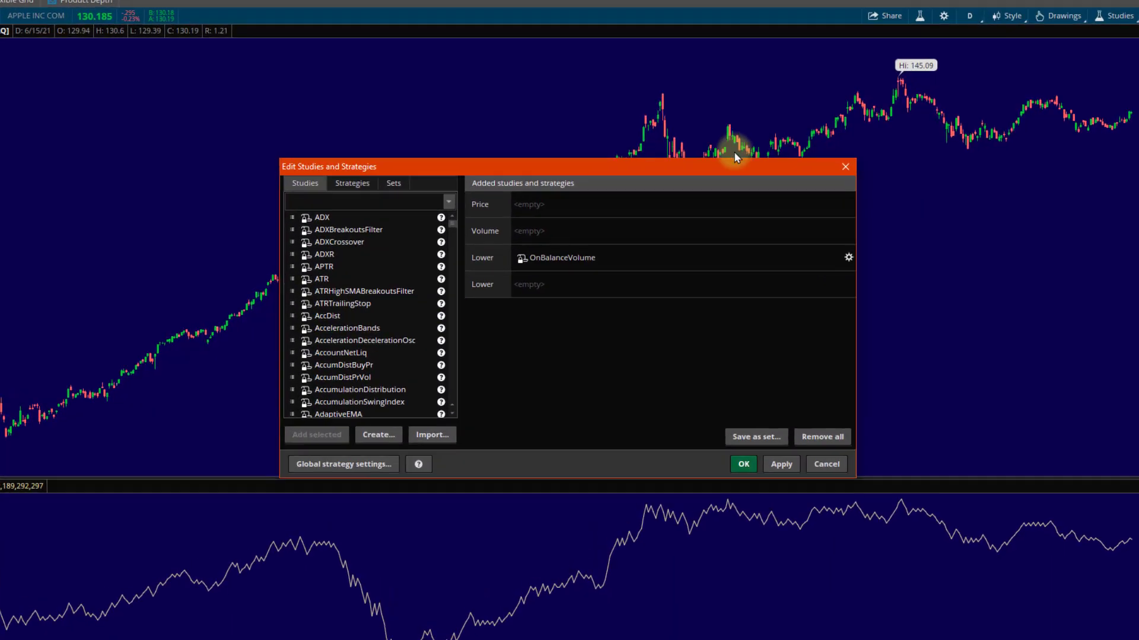
left_click(596, 257)
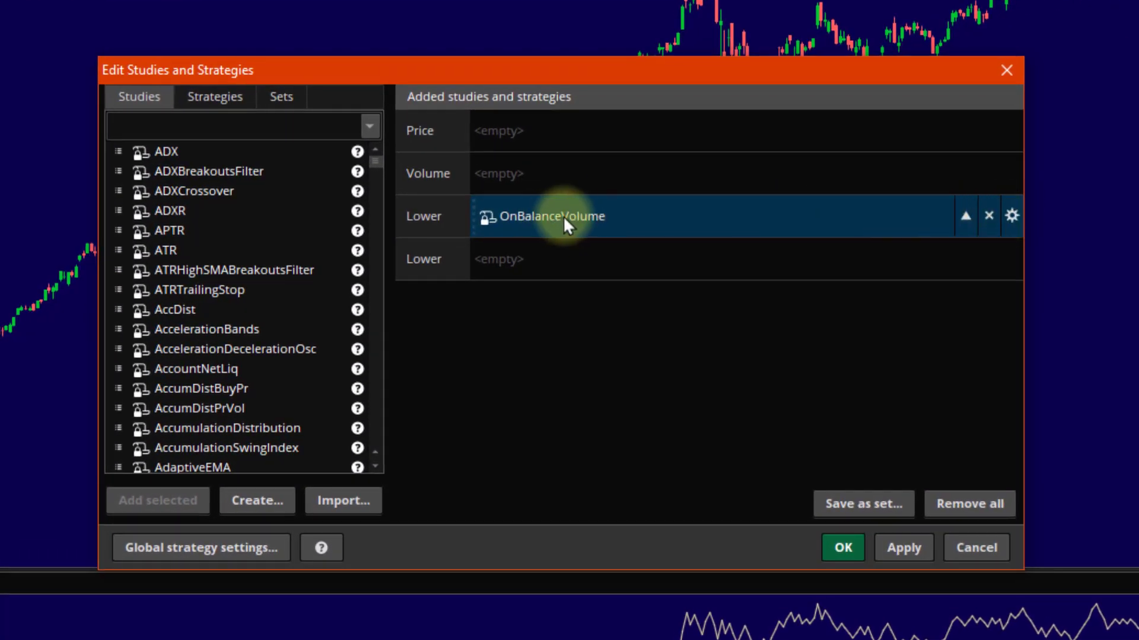
left_click(1012, 216)
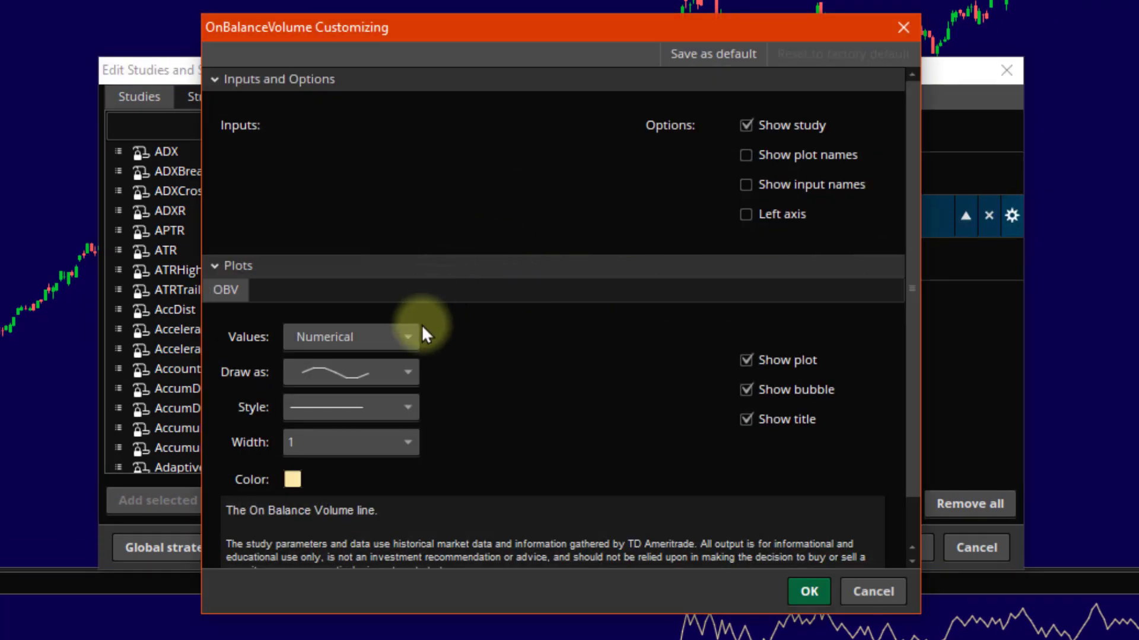
left_click(376, 416)
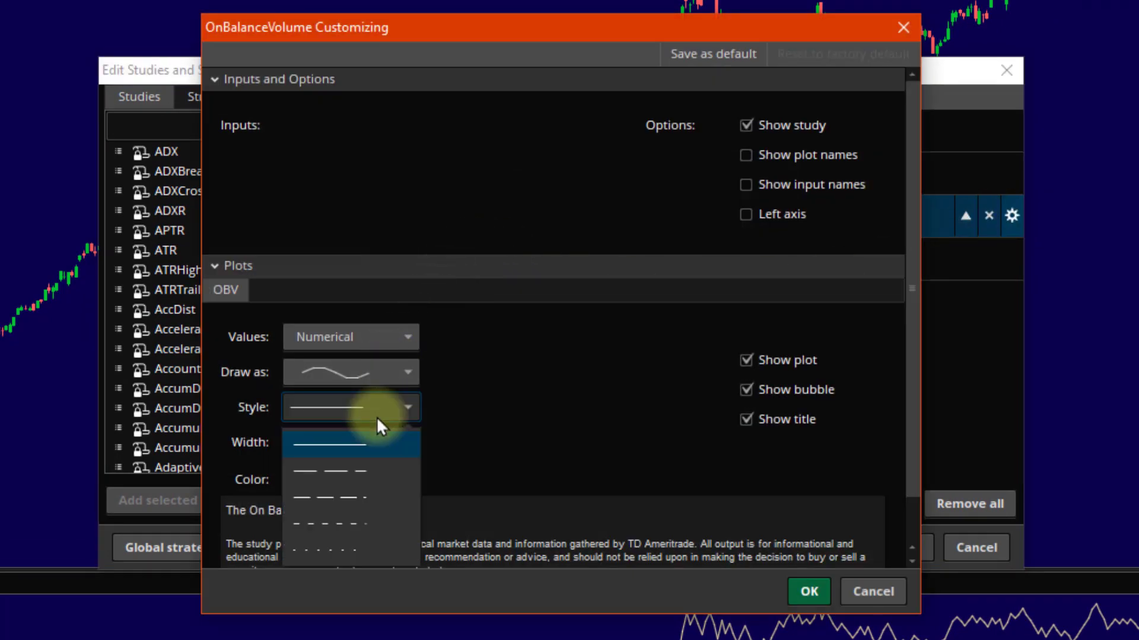
left_click(376, 415)
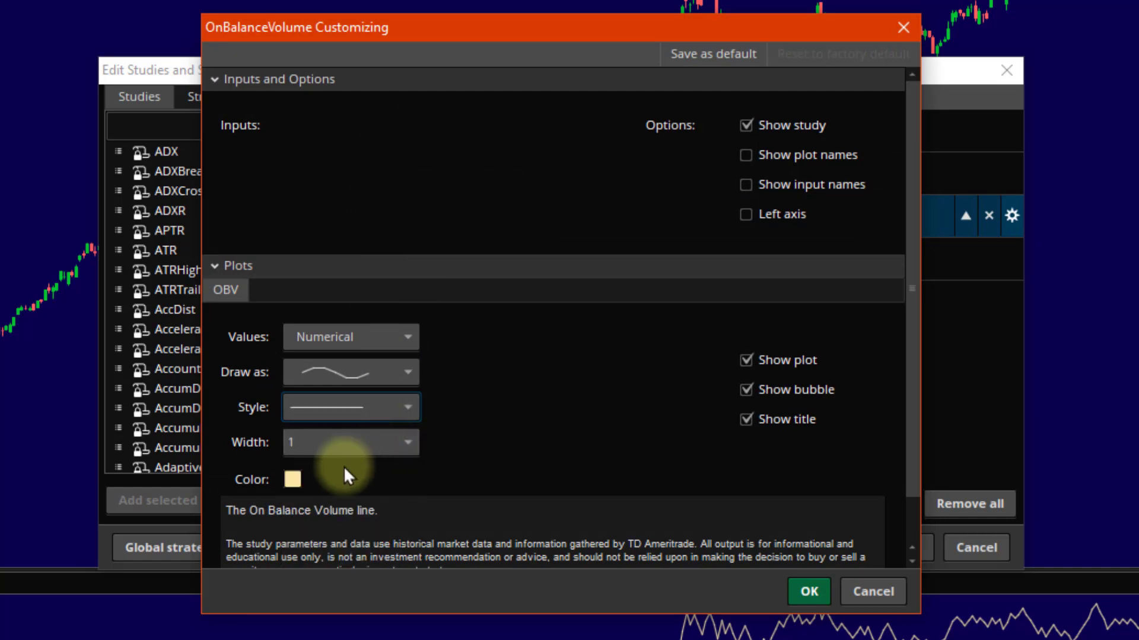
Step: Set the OBV plot's color to cyan and its line width to 3, and apply the changes to the chart
left_click(292, 480)
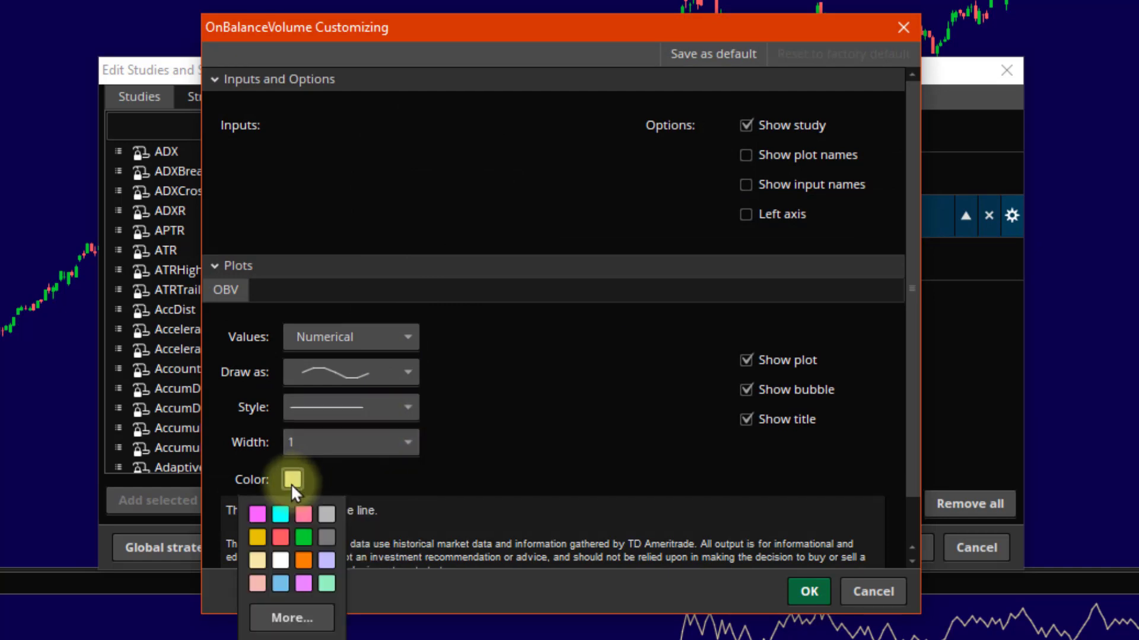
left_click(281, 517)
left_click(326, 449)
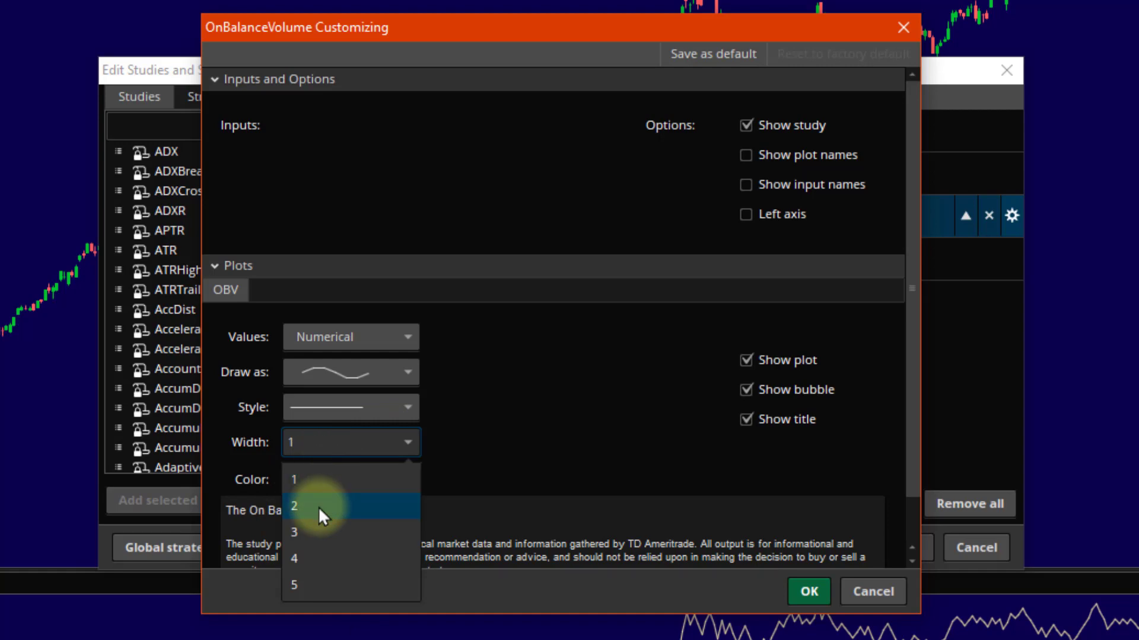
left_click(315, 530)
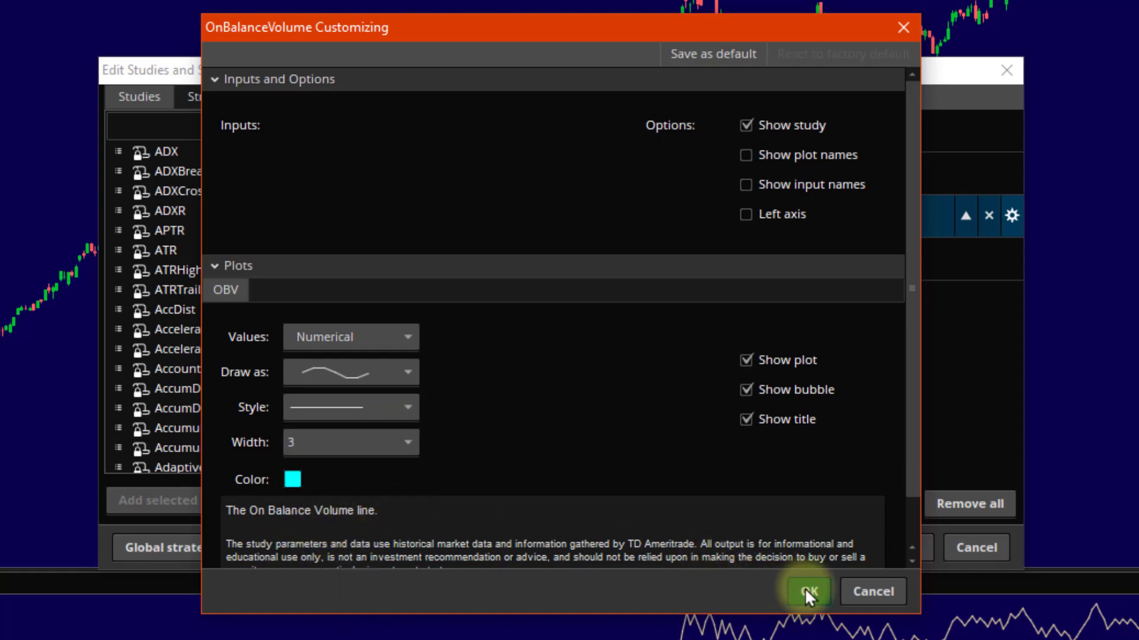
left_click(806, 590)
left_click(908, 552)
left_click(789, 504)
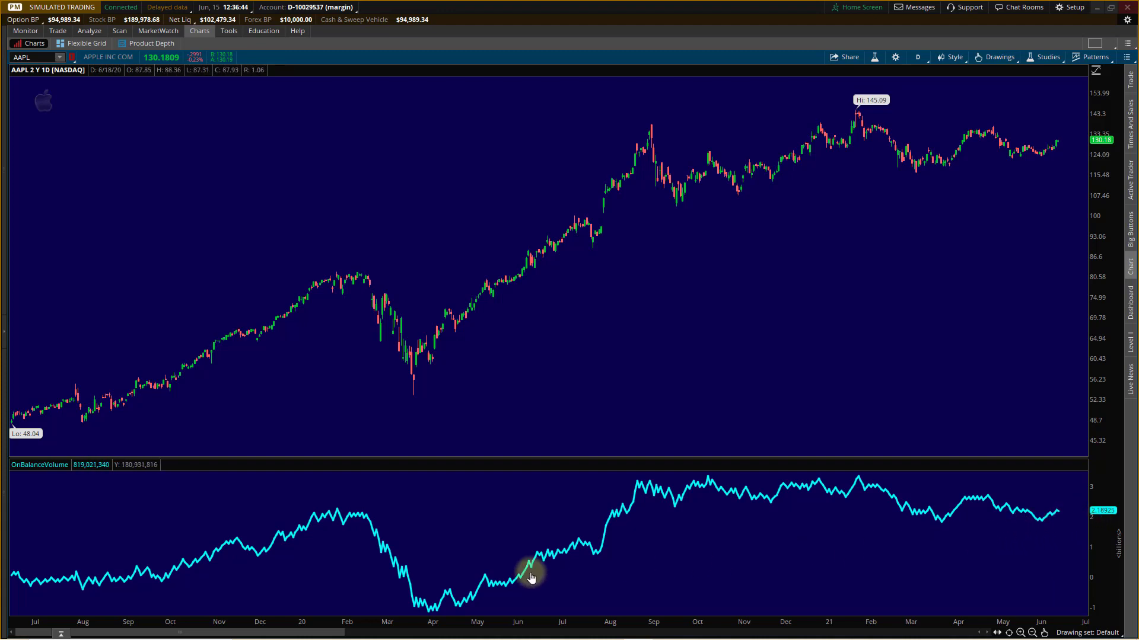
Step: Compress the AAPL chart's time axis so that it extends to about October 2021
left_click_drag(628, 622, 775, 622)
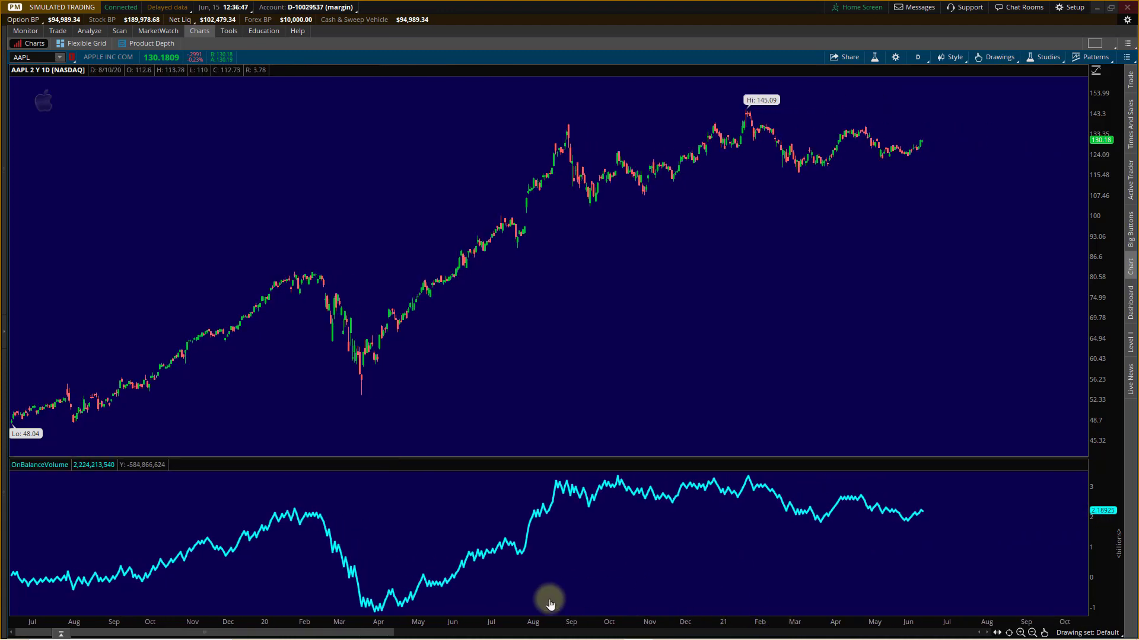